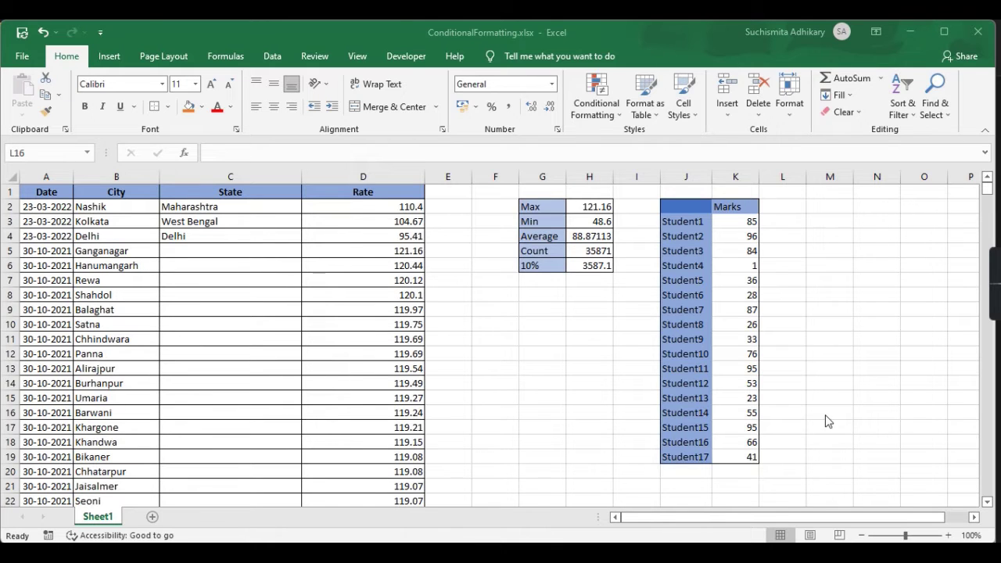
- Select the Marks values K3:K19 and preview the Conditional Formatting Color Scales gallery
drag(749, 223, 737, 457)
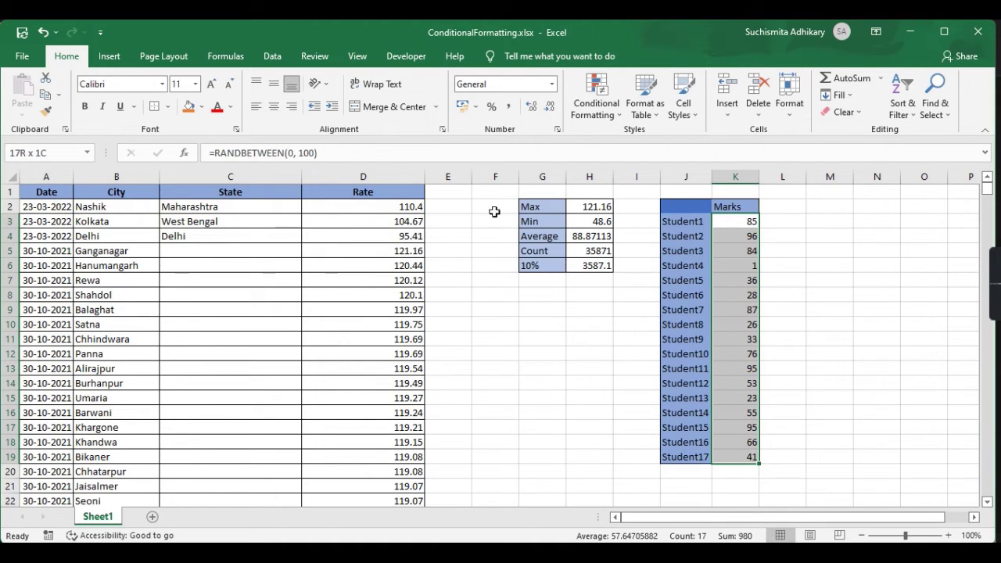
click(614, 116)
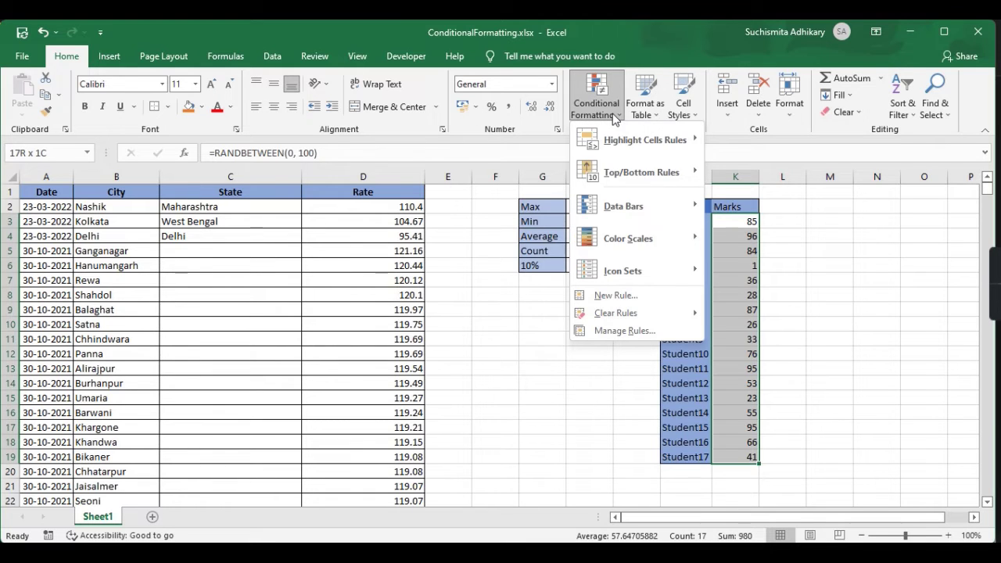
mouse_move(629, 248)
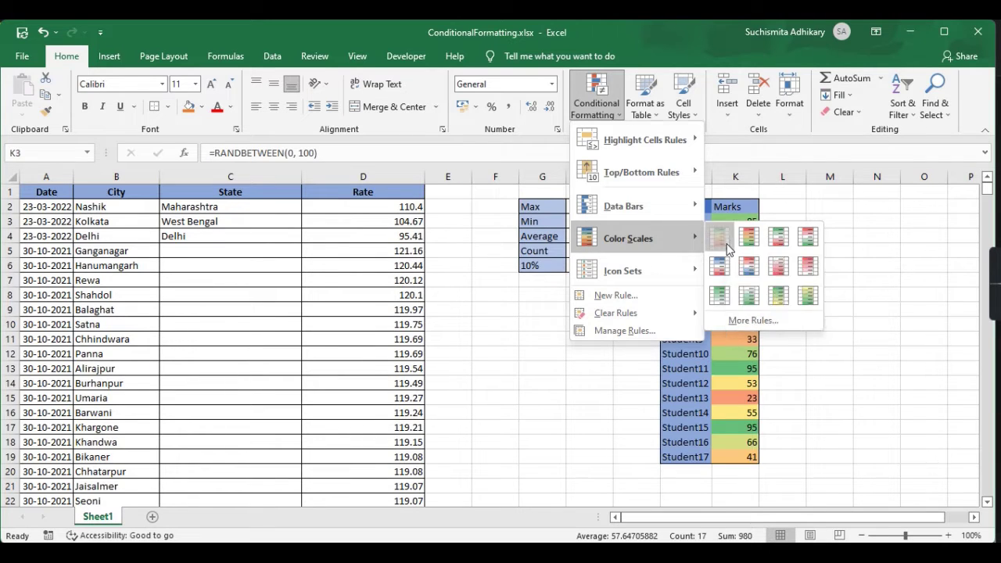
- Apply the Green - Yellow - Red color scale to K3:K19 and check marks like Student11's 95 and Student4's 1
click(726, 243)
click(843, 305)
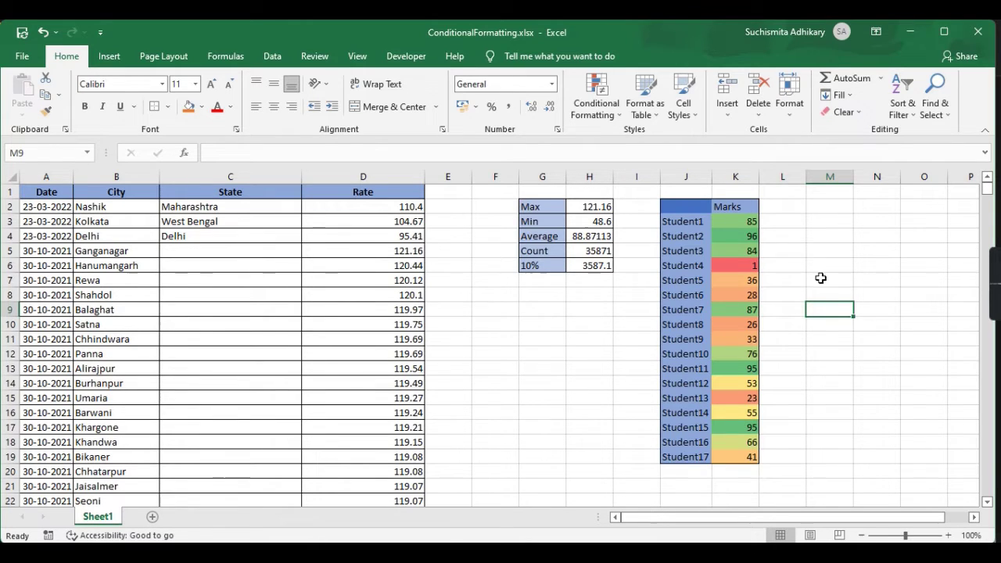
click(746, 225)
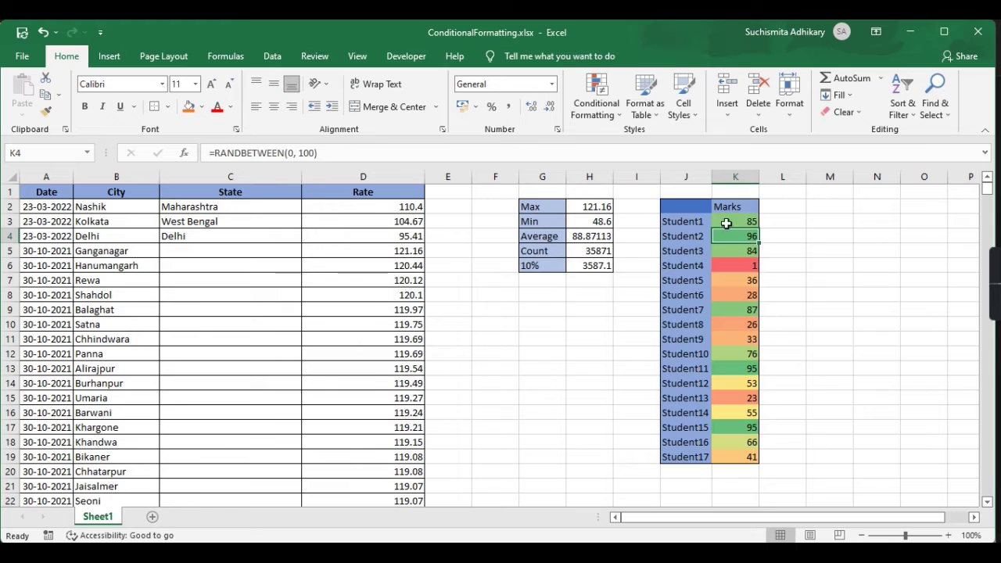
click(741, 239)
click(737, 367)
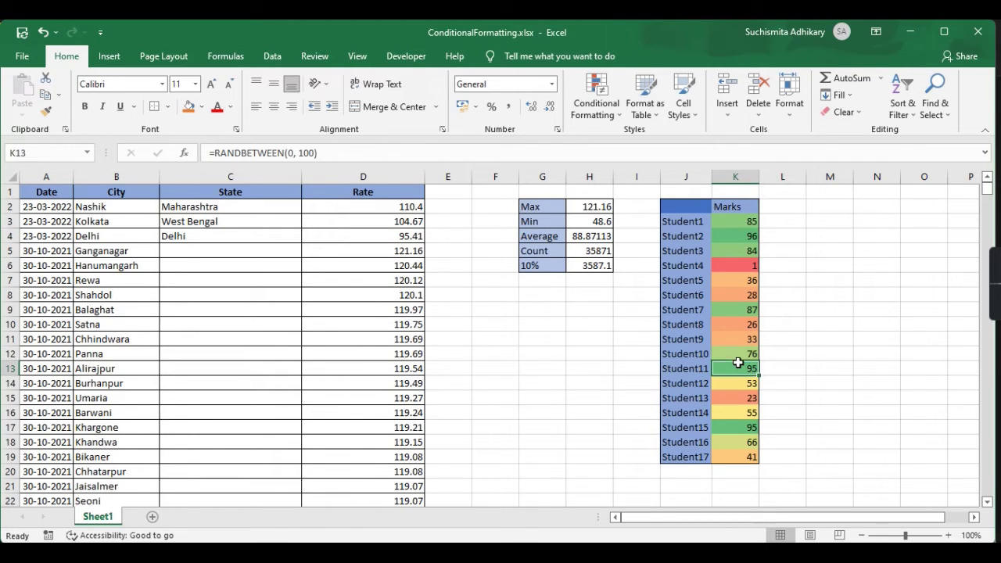
click(747, 430)
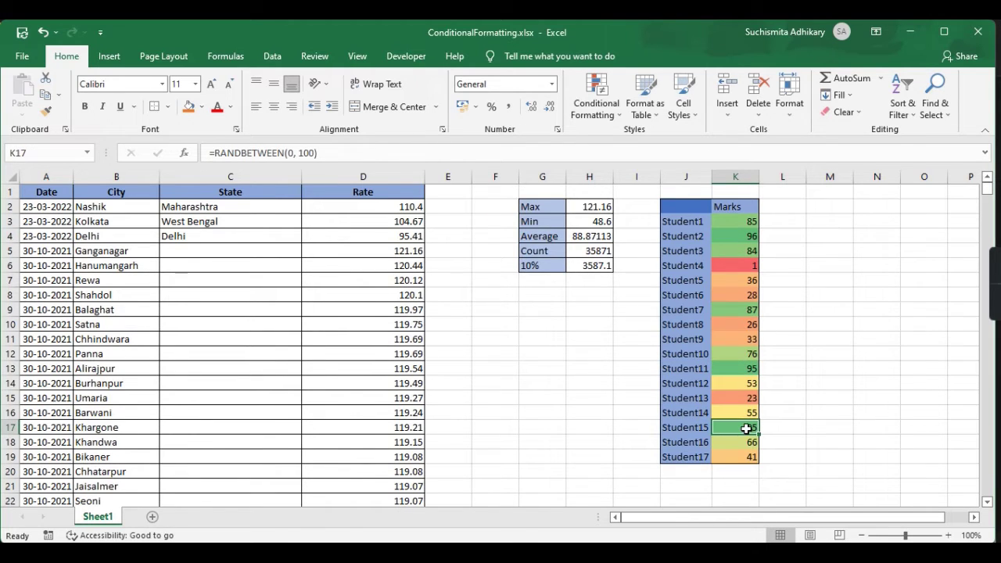
click(745, 267)
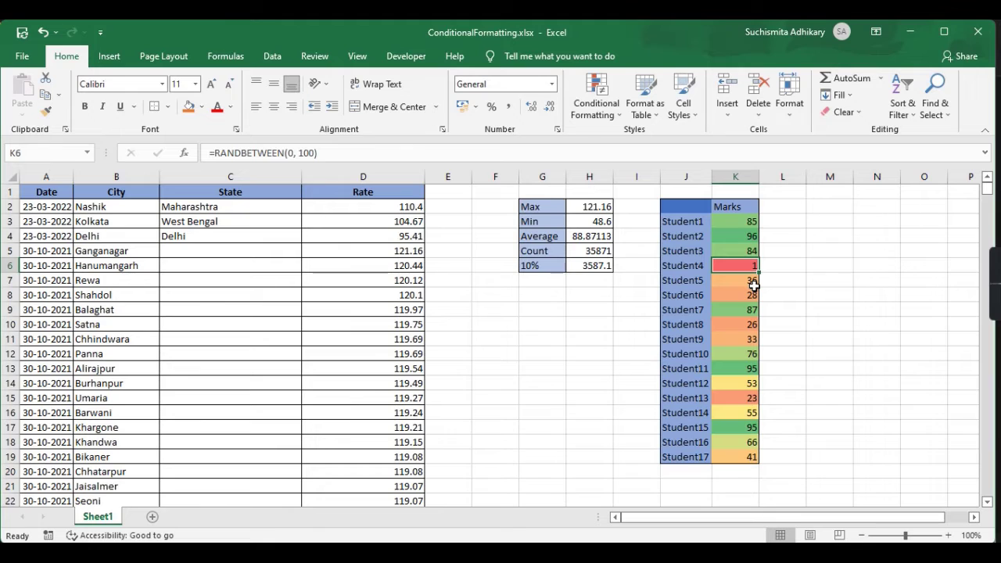
- Undo the last change, then copy K3:K19 and paste it back as fixed values
key(ctrl+z)
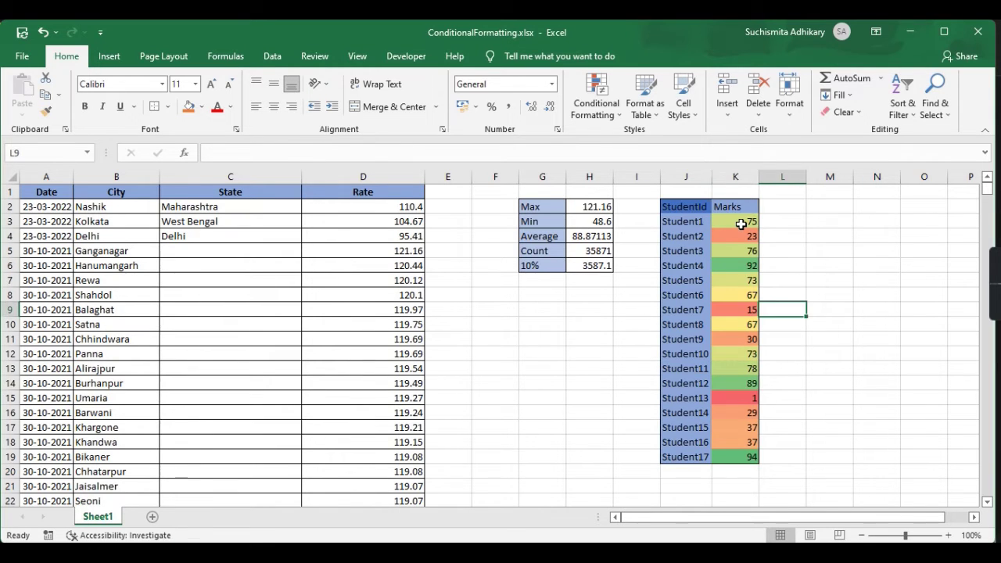
click(740, 223)
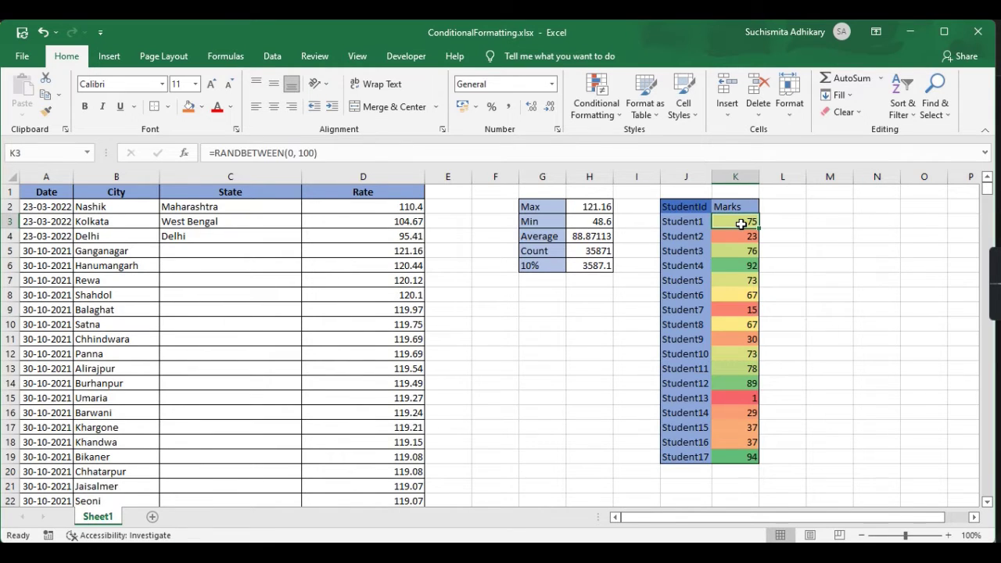
shift+click(750, 455)
key(ctrl+c)
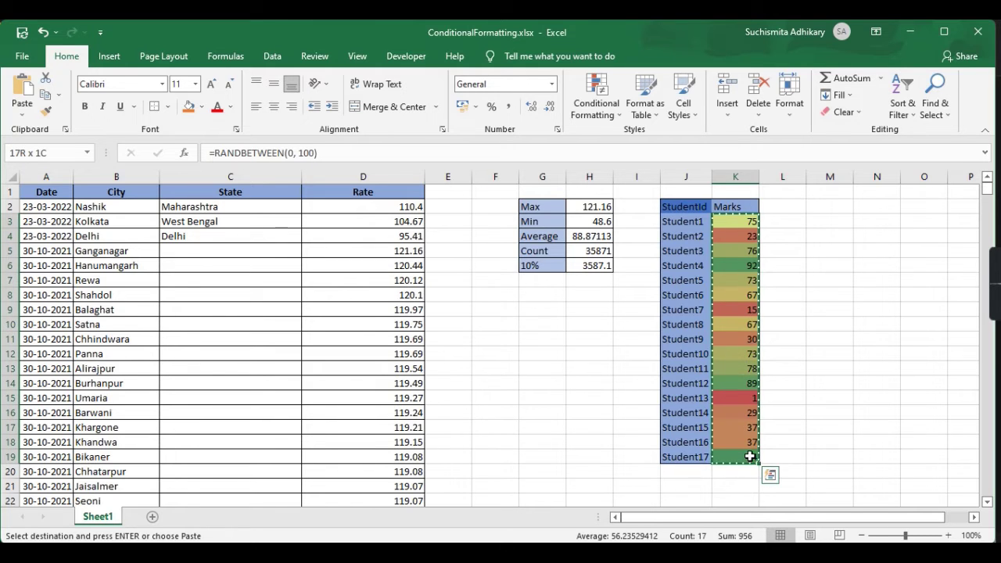
right_click(749, 225)
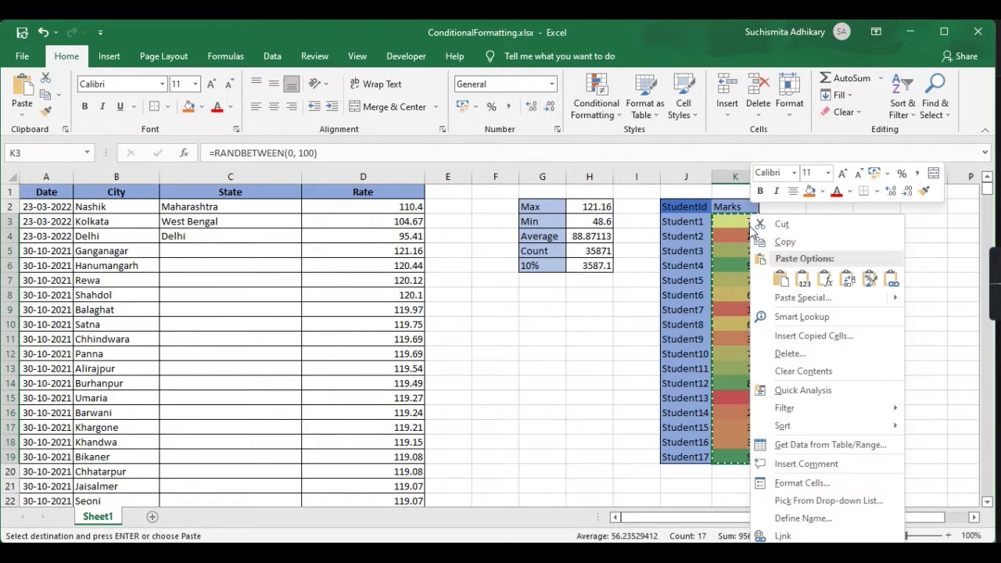
click(801, 279)
key(F9)
key(F9)
key(F9)
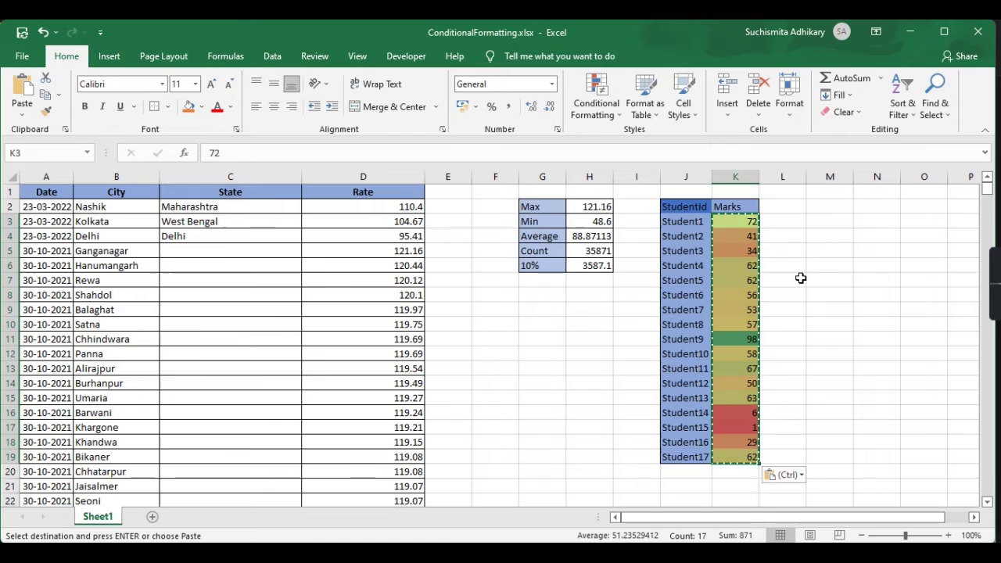
click(682, 207)
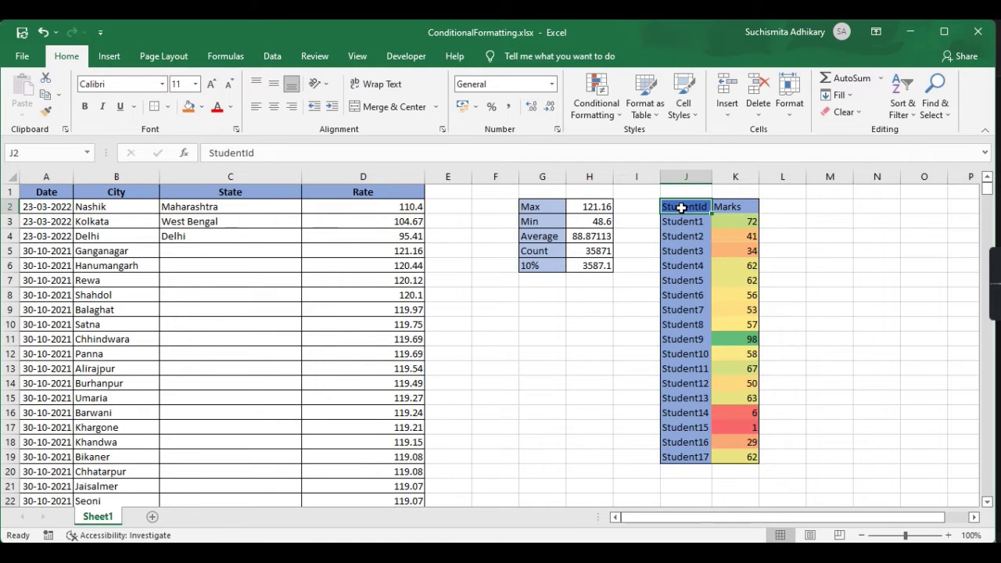
- Sort J2:K19 by the Marks column, Largest to Smallest, putting Student9's 98 on top
shift+click(740, 456)
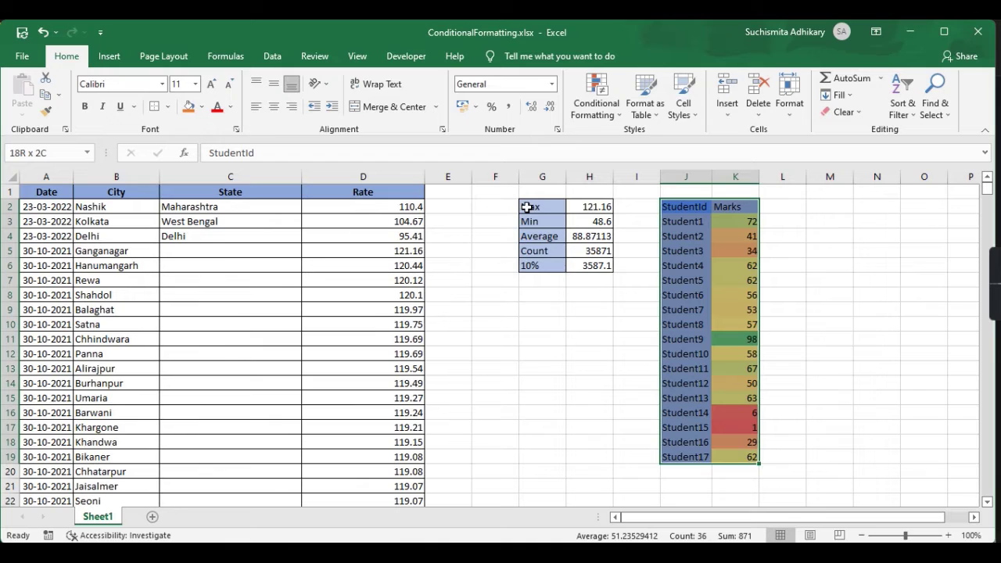
click(272, 57)
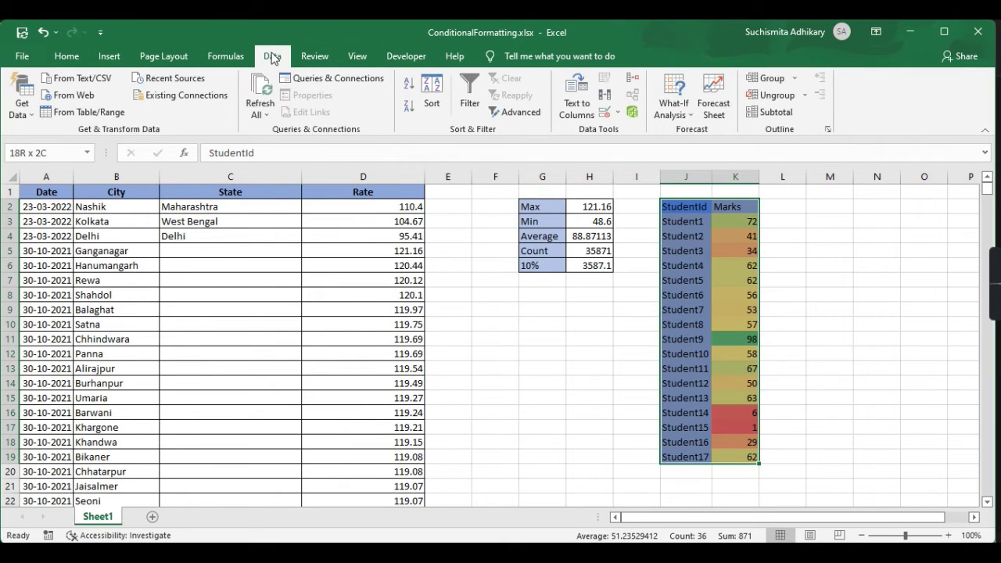
click(430, 94)
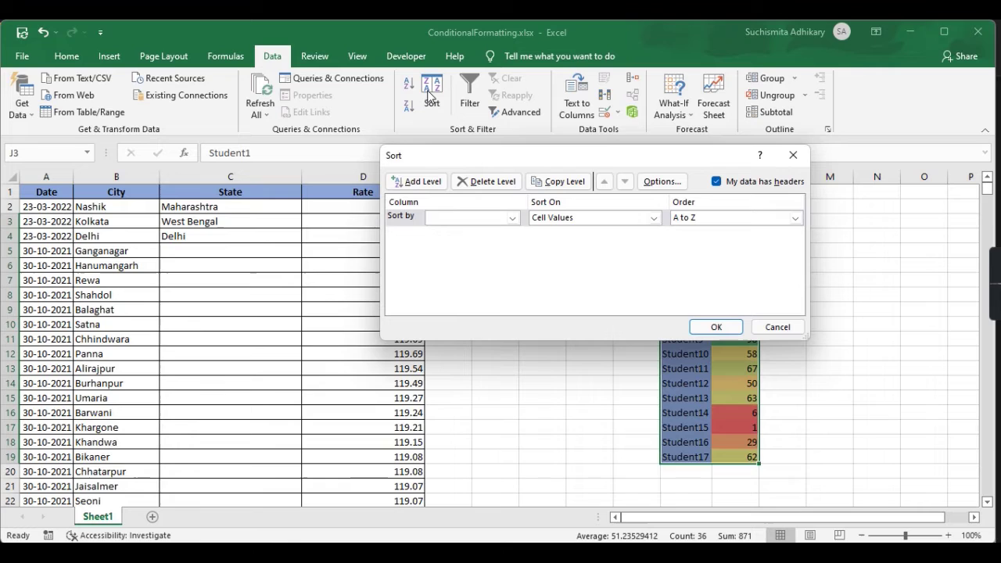
click(512, 219)
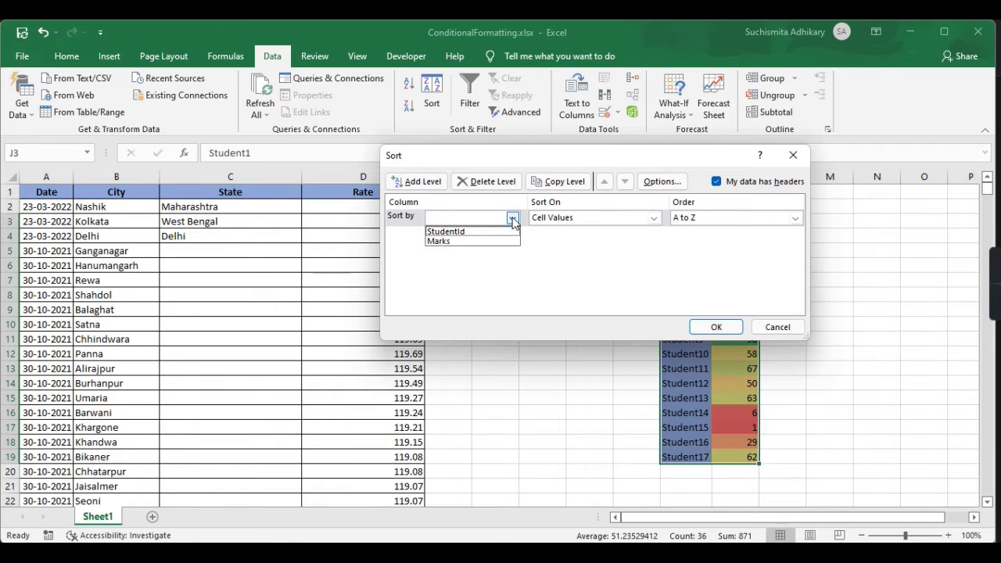
click(461, 242)
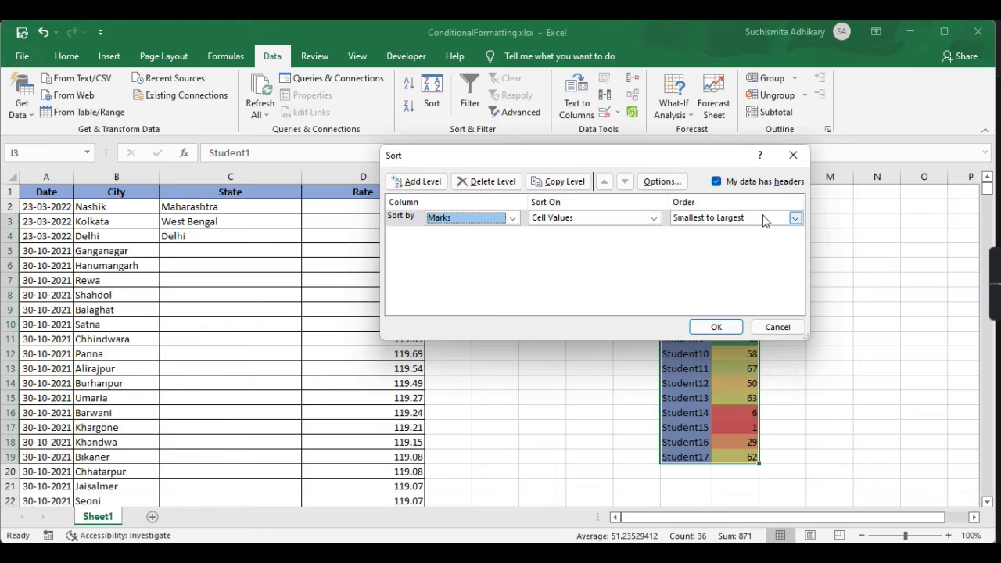
click(794, 219)
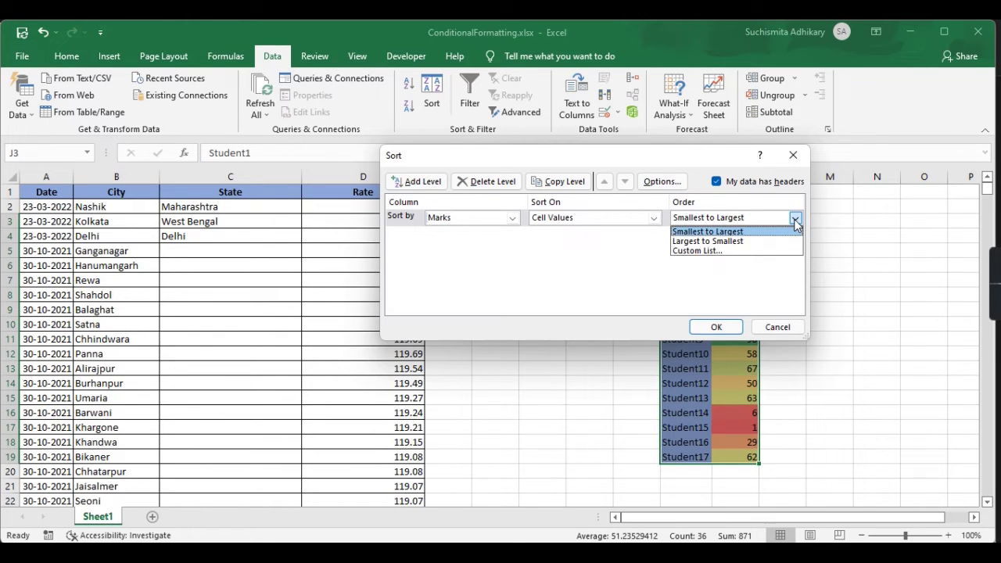
click(725, 242)
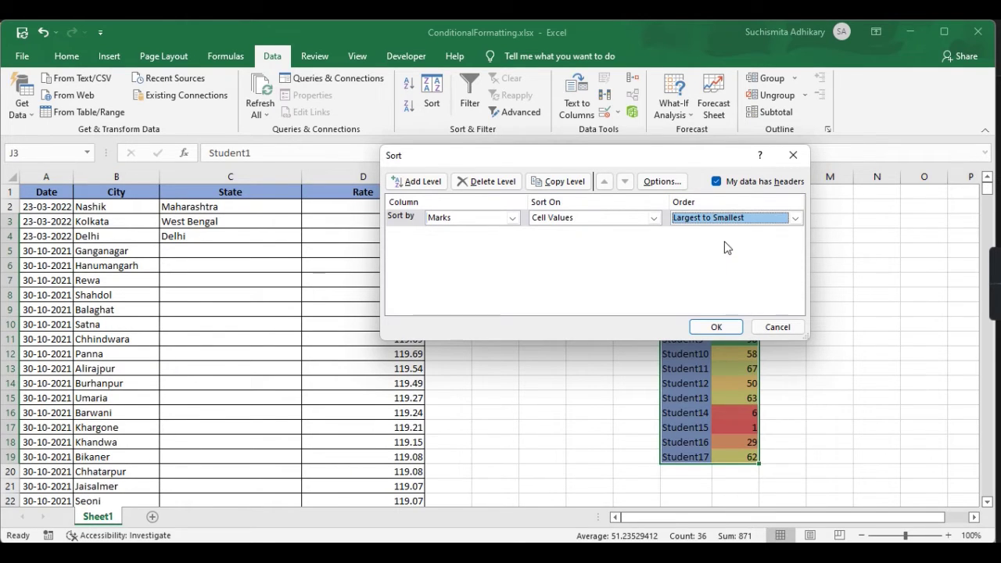
click(717, 327)
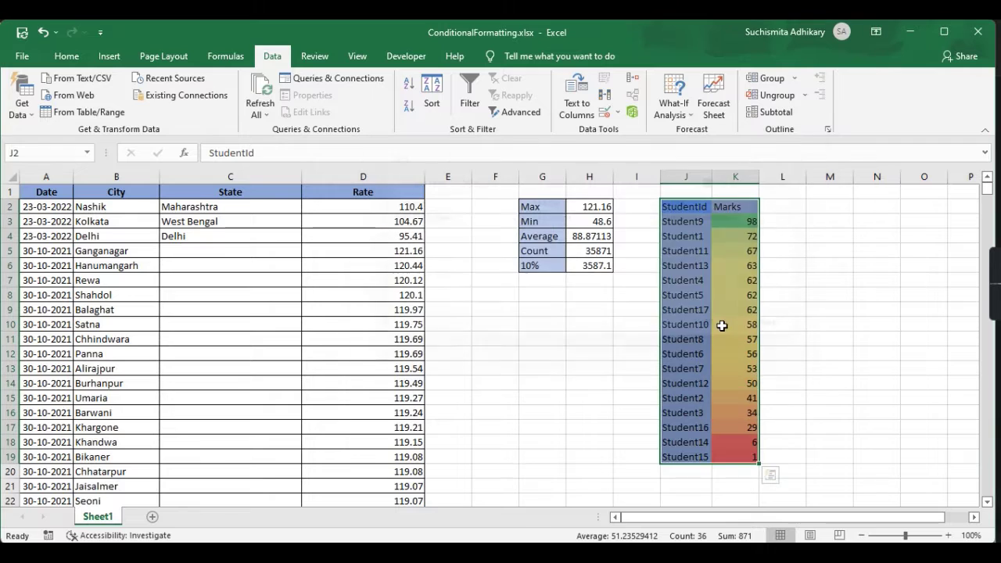
click(818, 337)
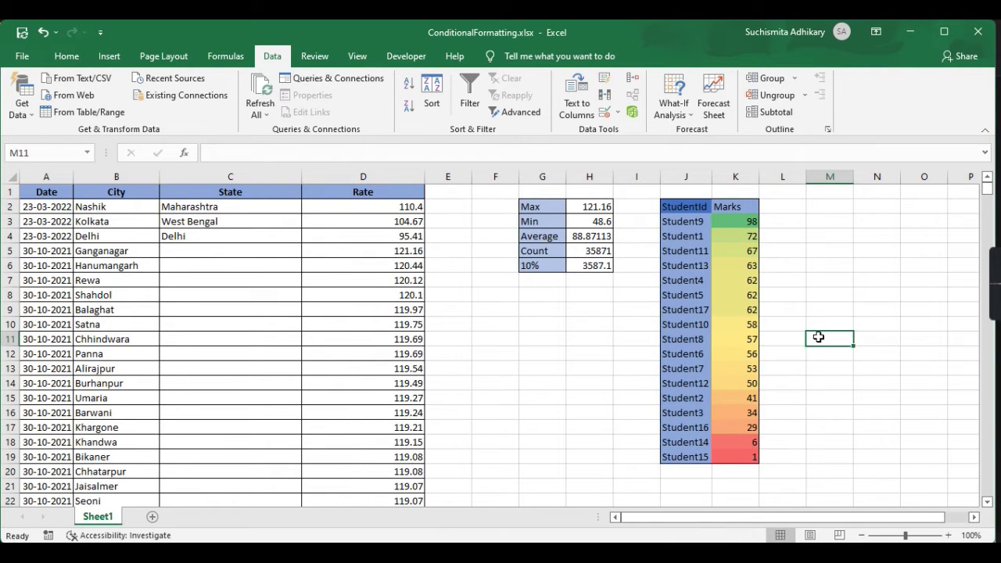
click(748, 221)
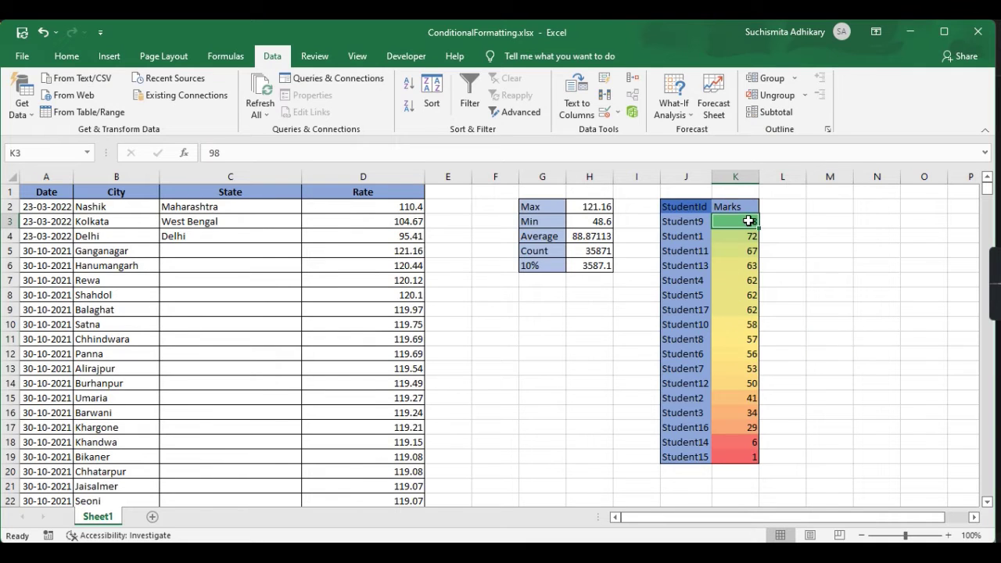
click(744, 236)
key(Down)
key(Down)
key(Down)
key(Down)
key(Down)
key(Down)
key(Down)
key(Down)
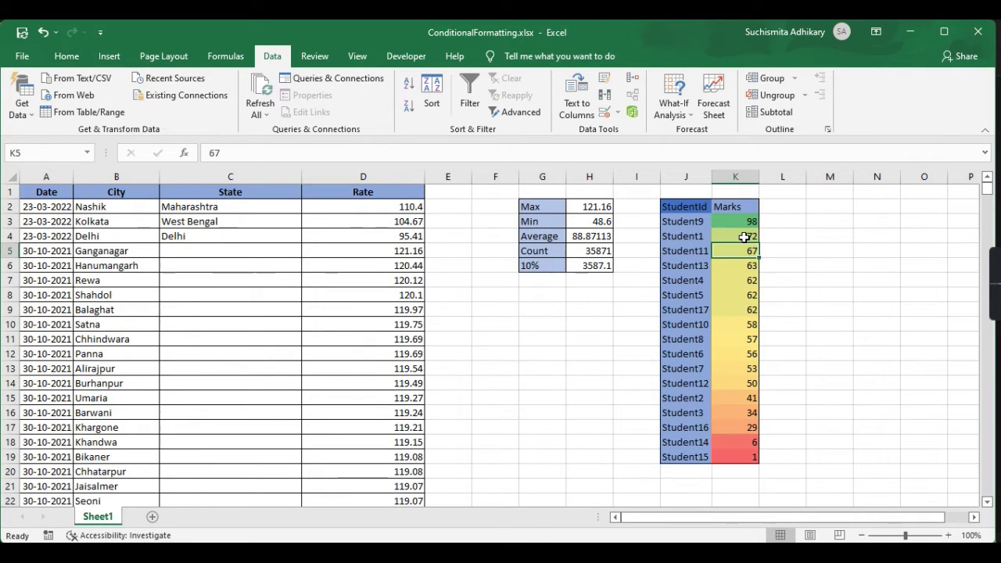
key(Down)
key(Down)
key(Down)
key(Down)
key(Down)
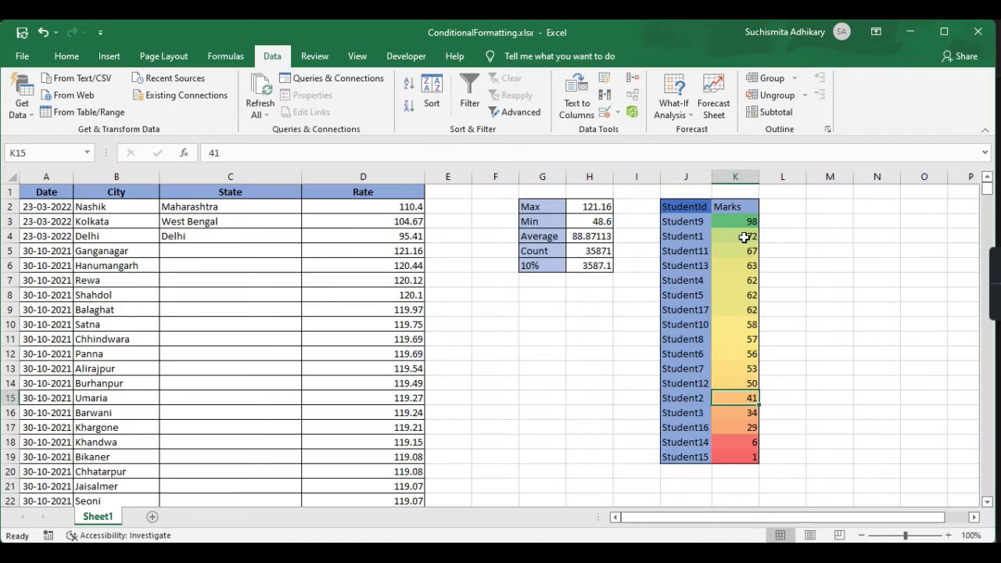
key(Up)
key(Up)
key(Up)
key(Up)
key(Up)
key(Up)
key(Up)
key(Up)
key(Up)
key(Up)
key(Up)
key(Up)
key(Up)
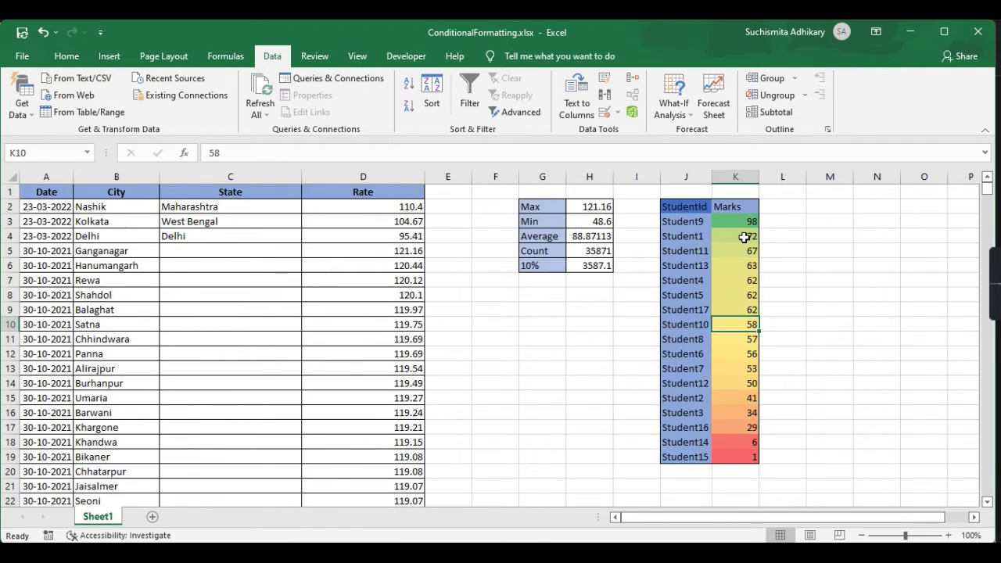
key(Down)
key(Down)
key(Down)
key(Down)
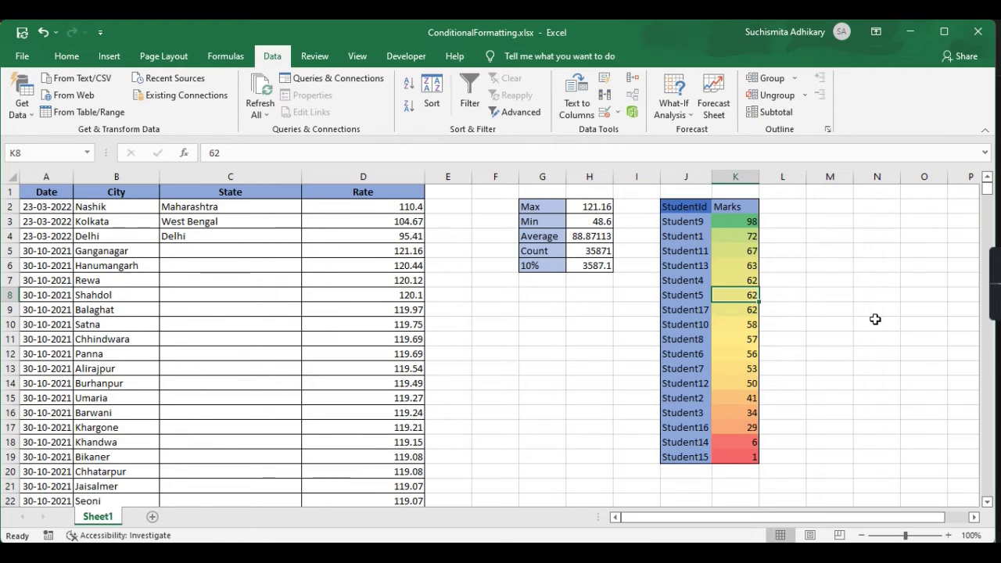
key(Down)
key(Down)
key(Down)
key(Down)
key(Down)
key(Down)
key(Down)
key(Down)
key(Down)
key(Down)
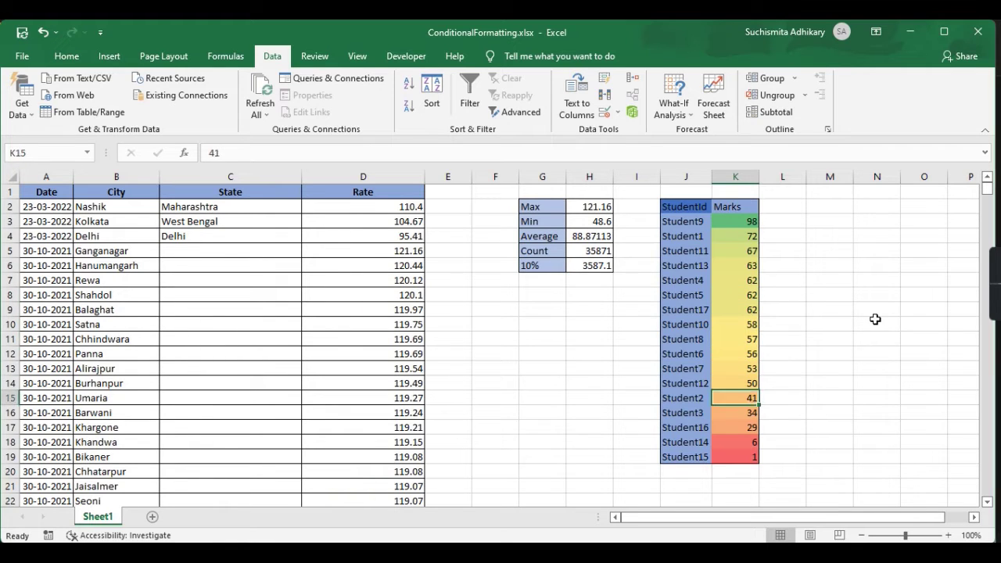
key(Down)
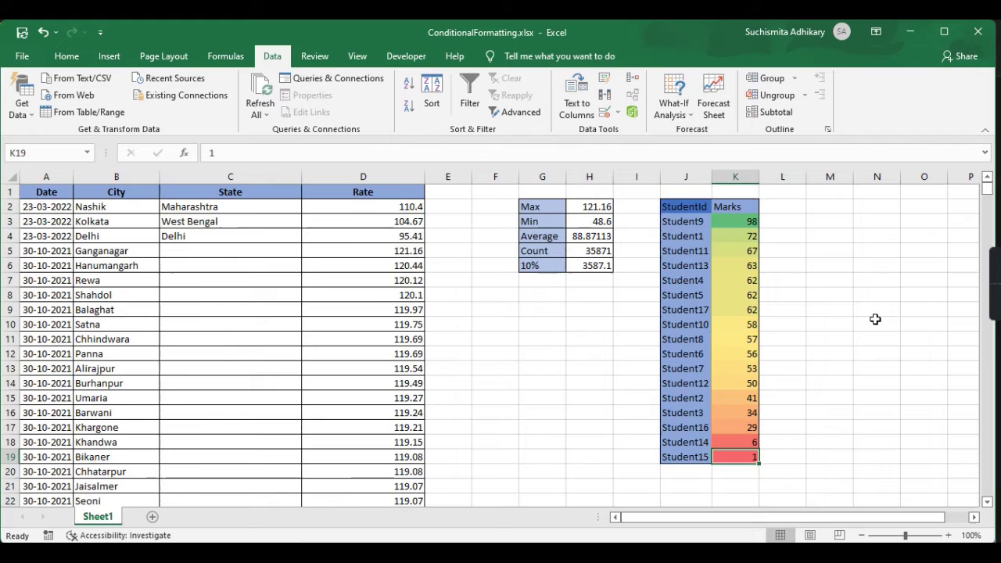
- Change Student1's mark to 75 and Student11's mark to 76 in the Marks column
click(742, 281)
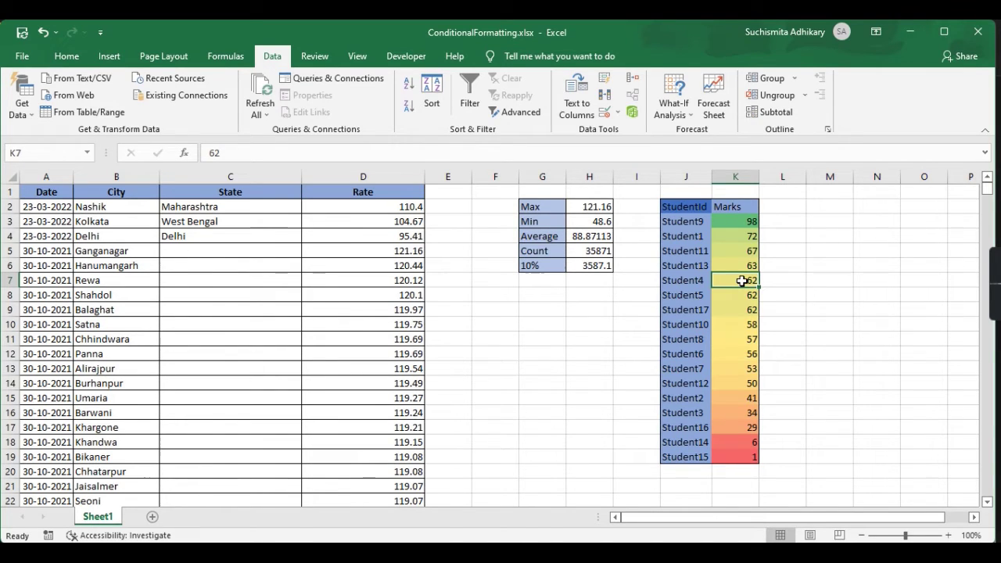
click(746, 236)
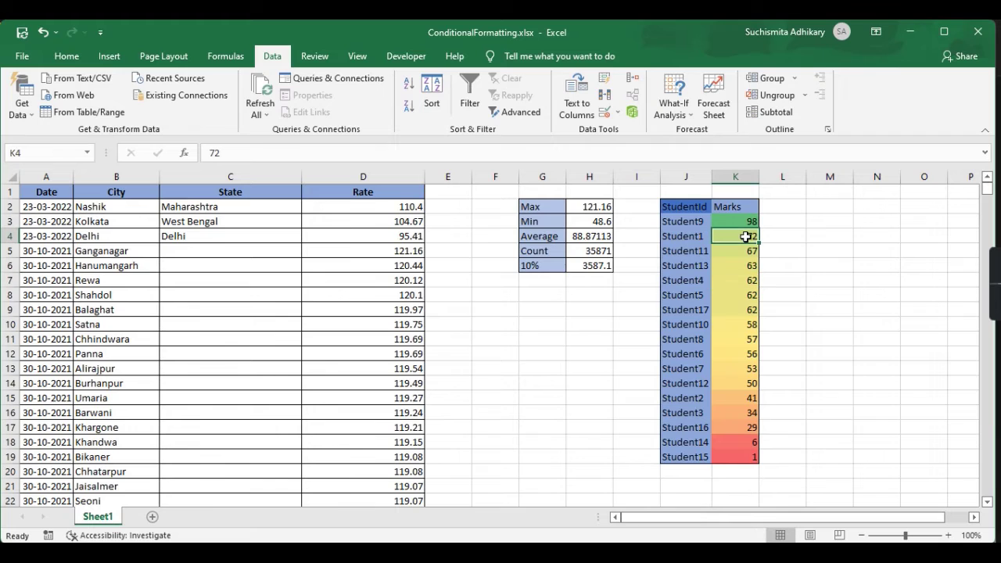
text(75)
key(Return)
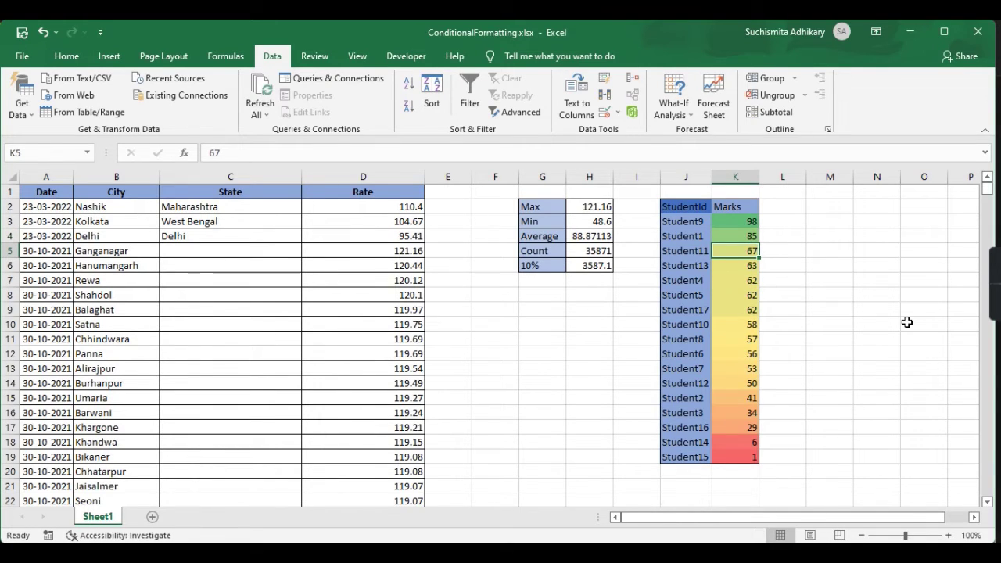
text(7)
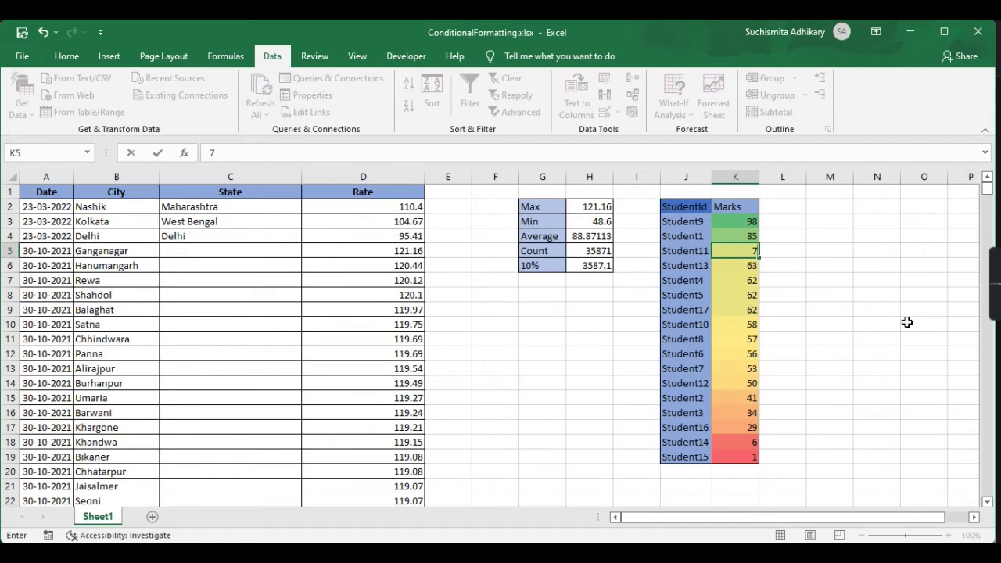
text(6)
key(Return)
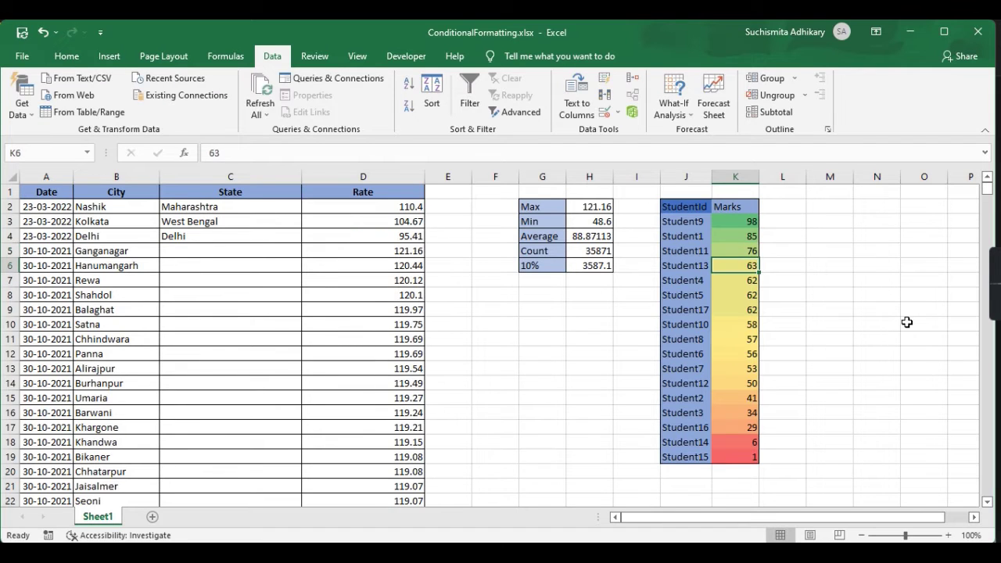
click(817, 345)
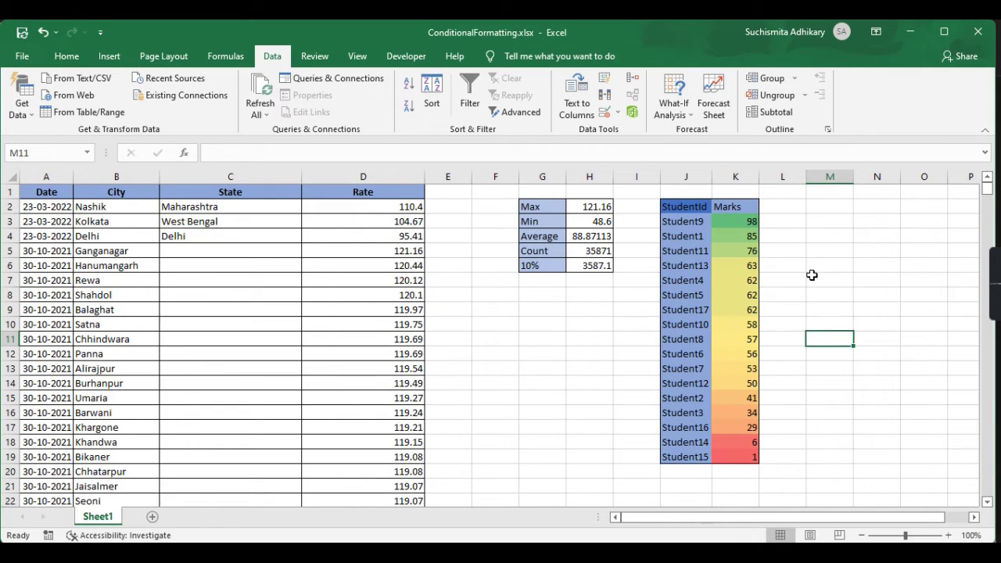
click(742, 224)
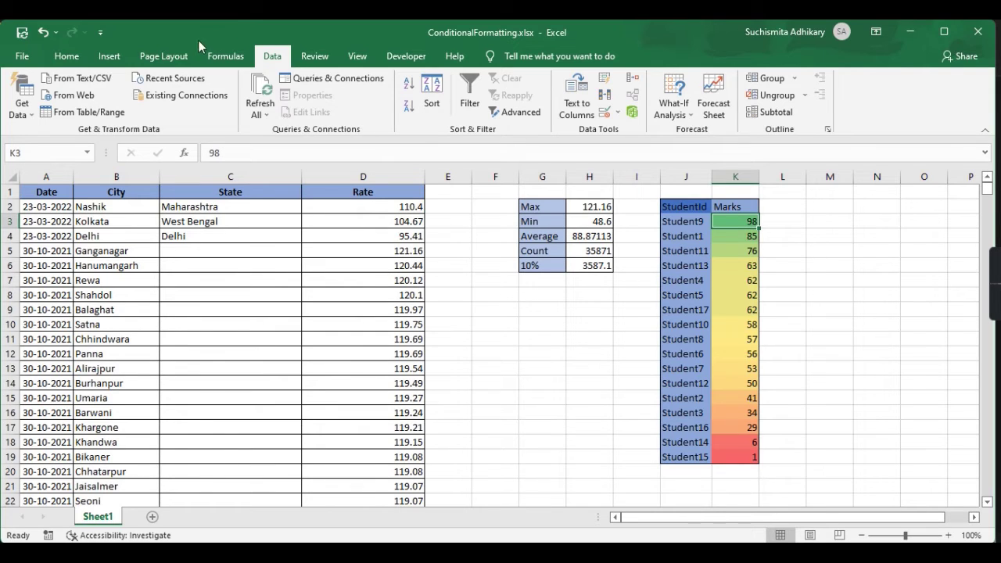
click(66, 56)
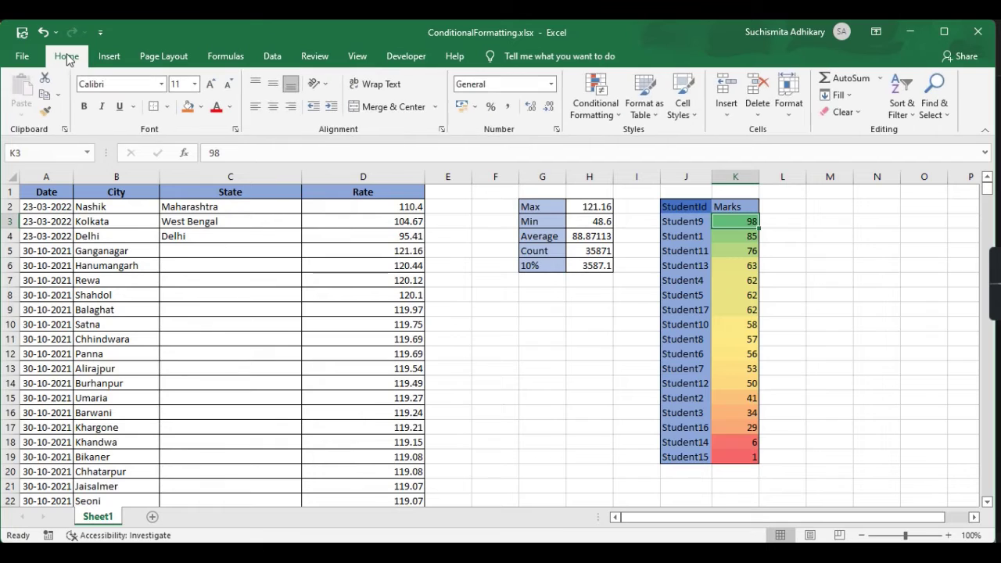
- Open the Marks Graded Color Scale rule for editing in the Conditional Formatting Rules Manager
click(594, 125)
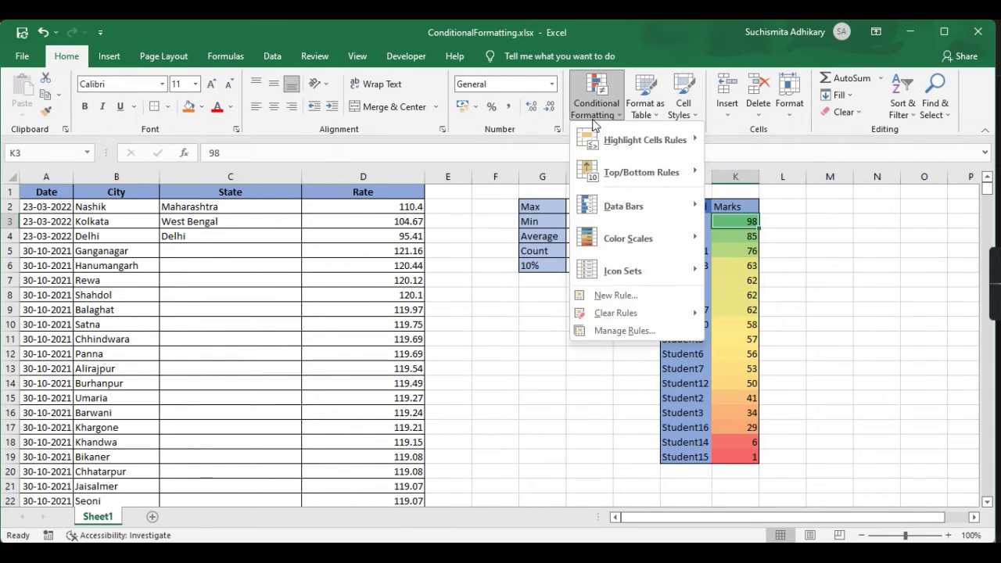
click(621, 331)
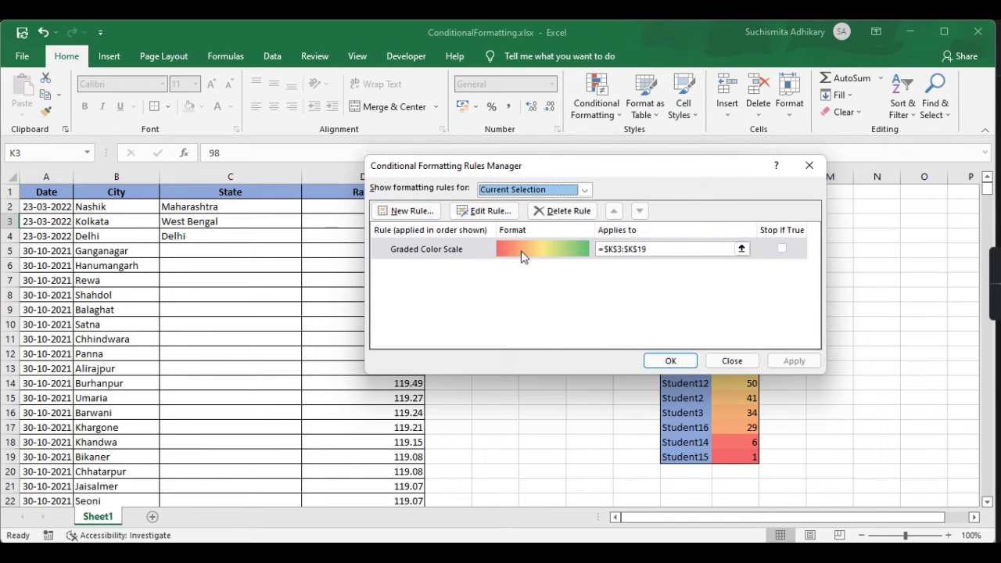
click(484, 252)
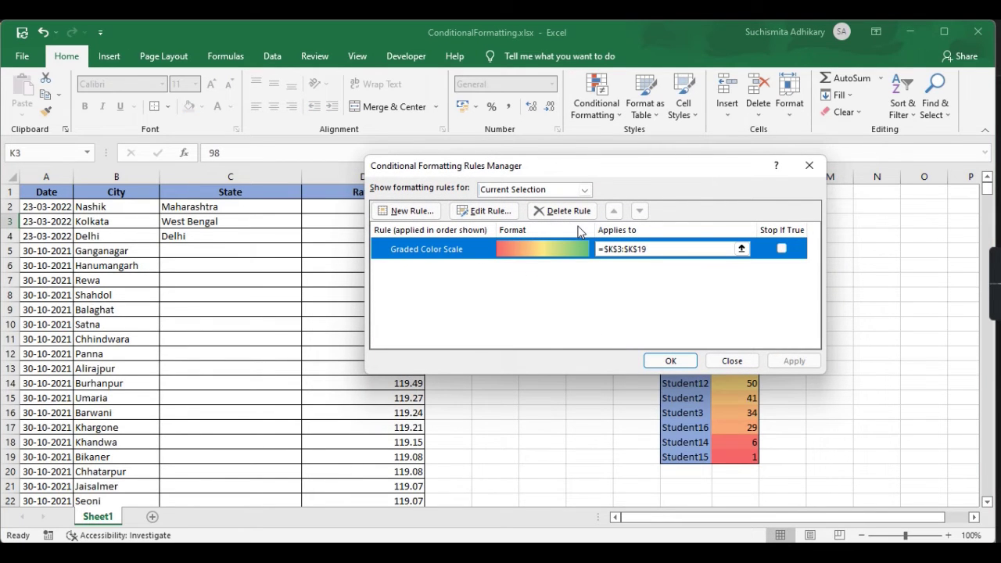
click(483, 211)
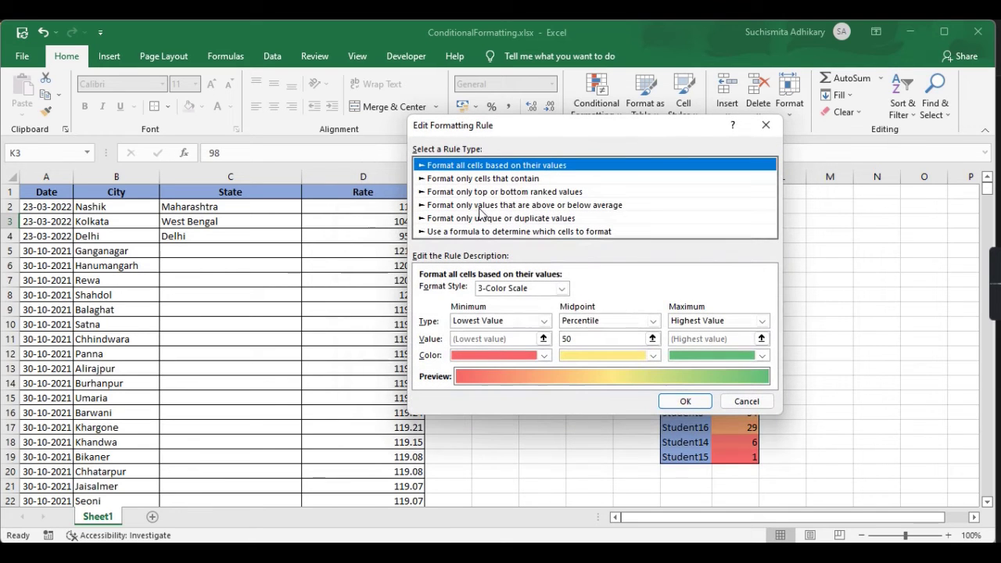
- Change the rule to a 2-Color Scale with a dark brown Lowest Value minimum and apply it
click(561, 289)
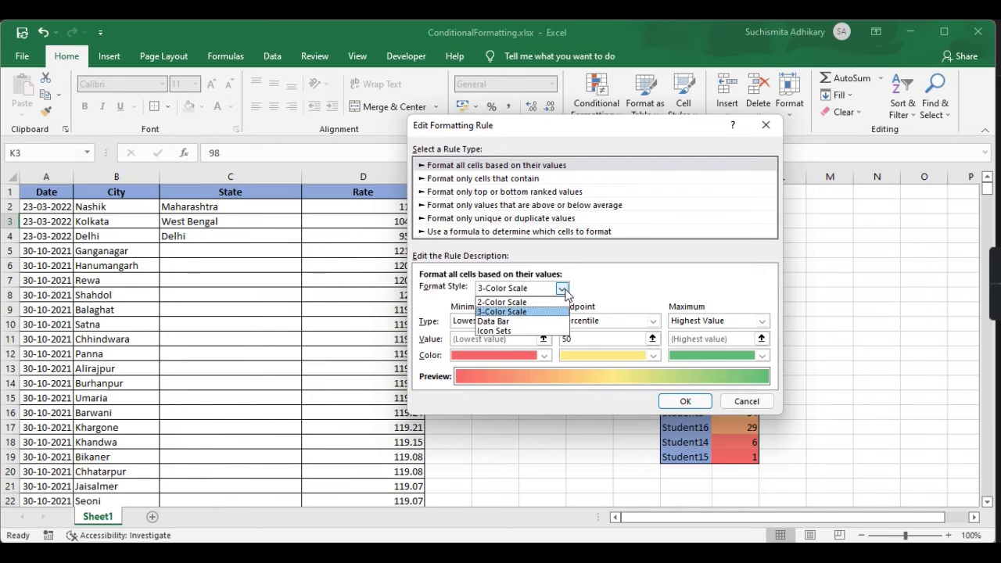
click(513, 303)
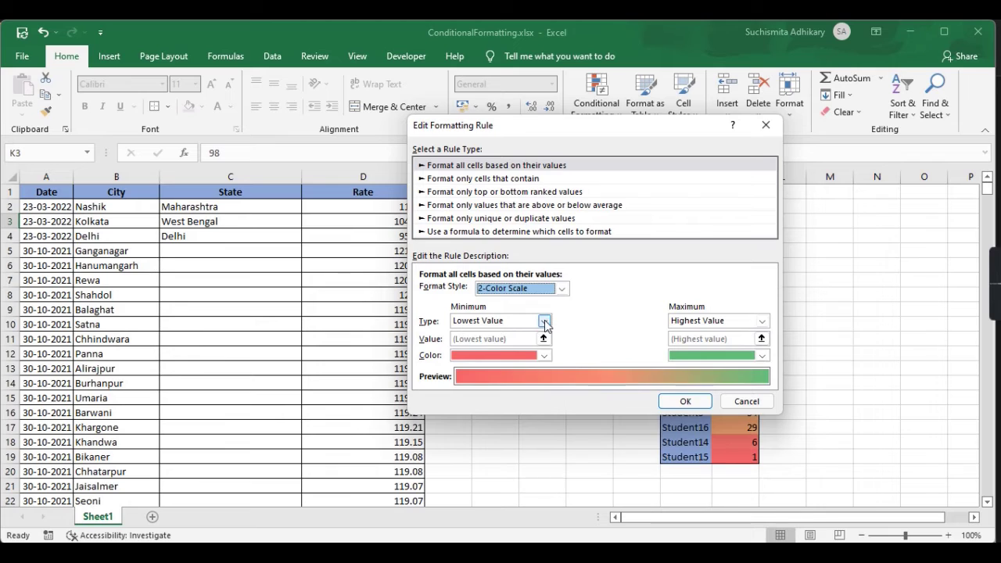
click(544, 321)
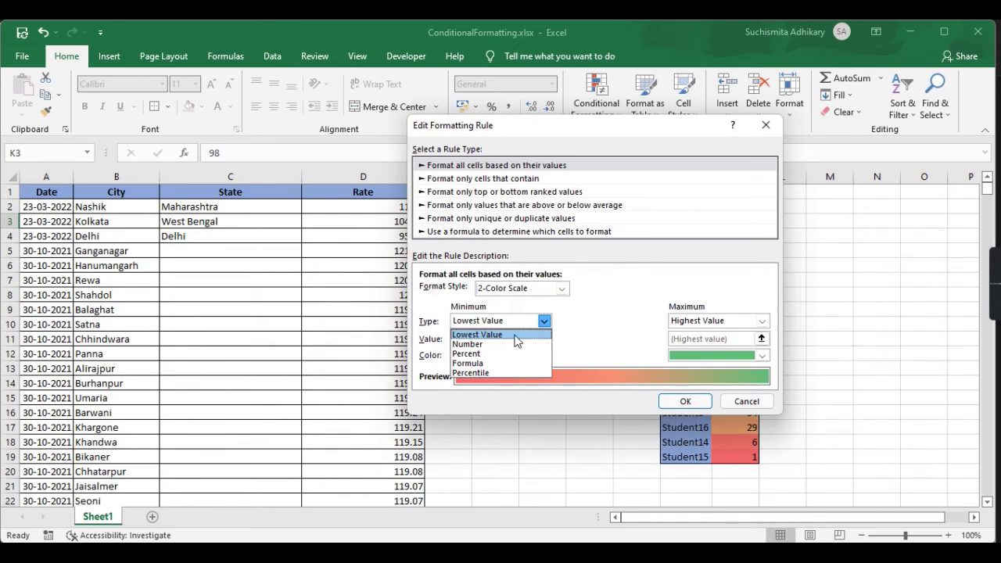
click(515, 336)
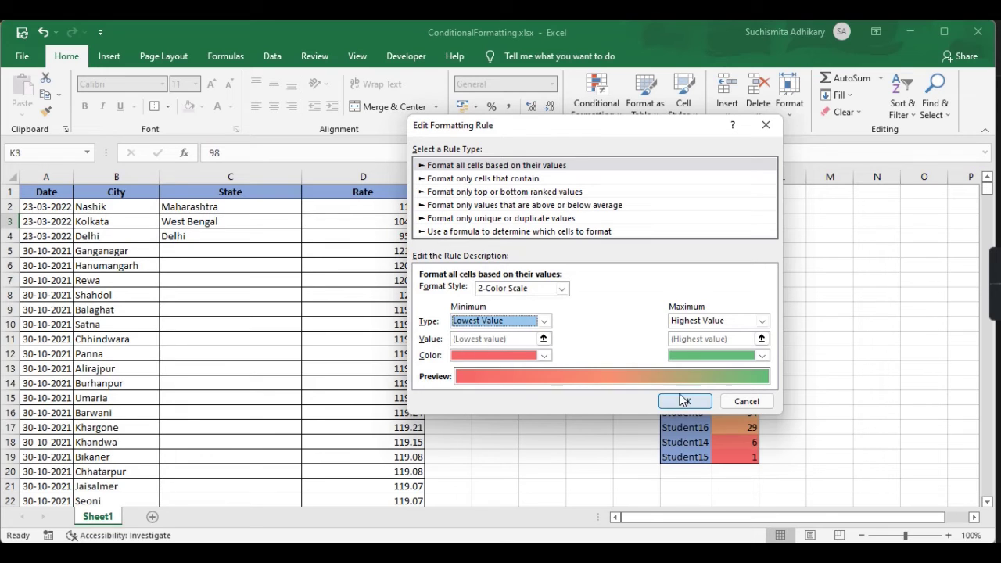
click(544, 356)
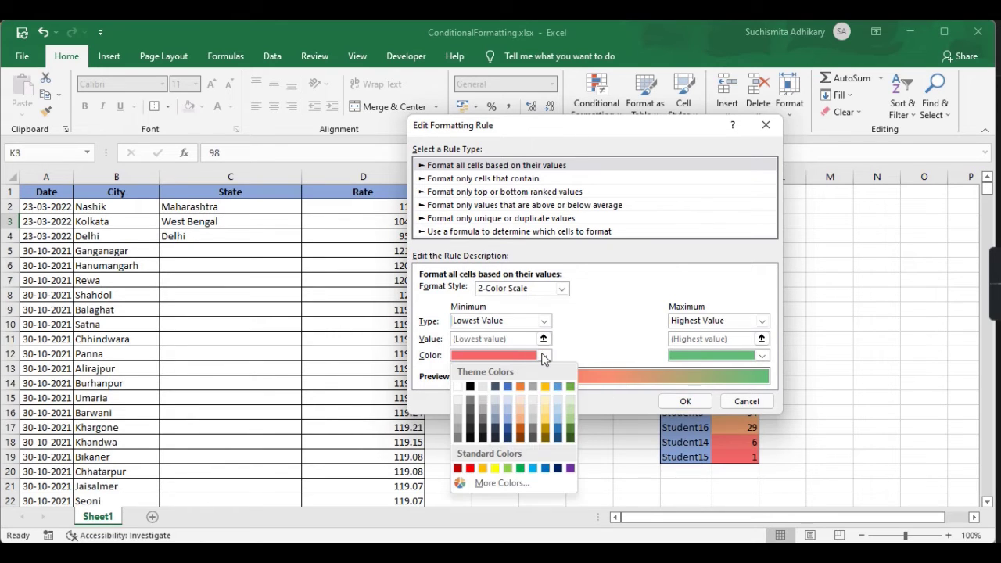
click(508, 385)
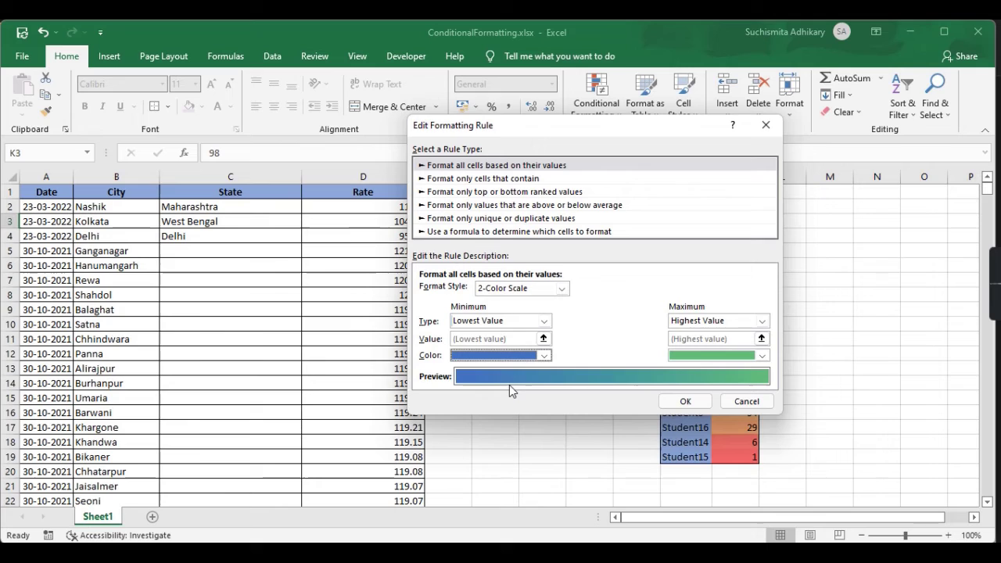
click(545, 356)
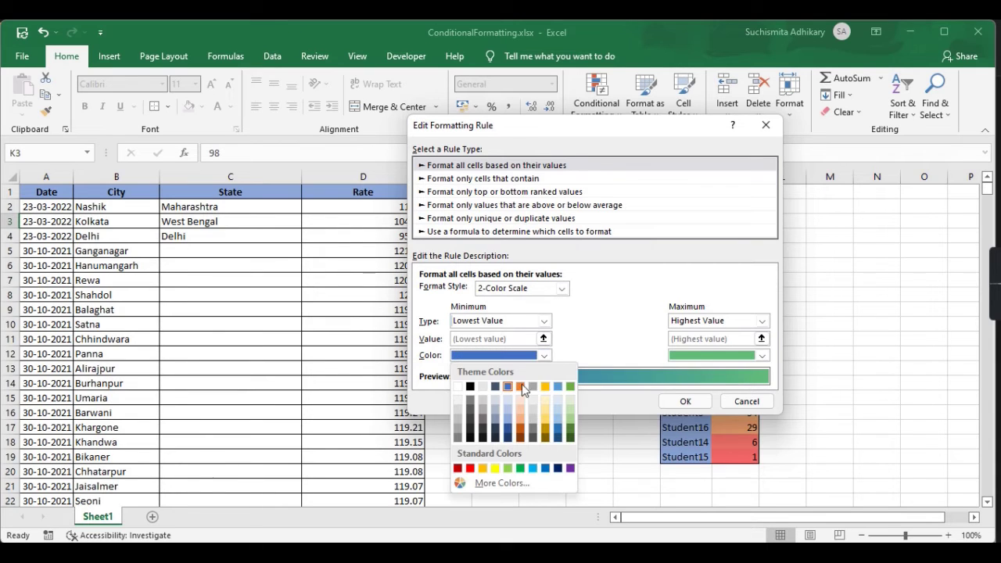
click(520, 436)
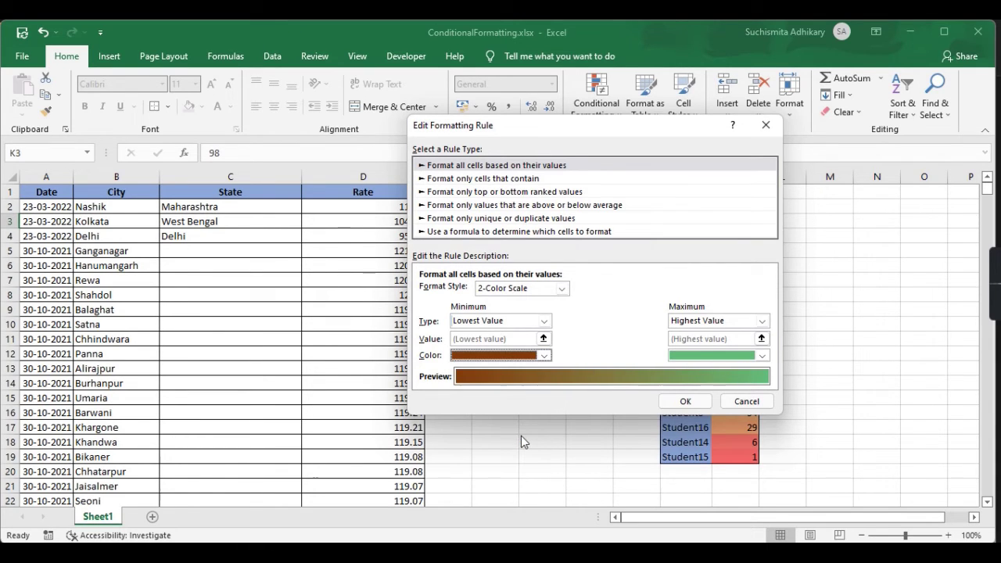
click(685, 401)
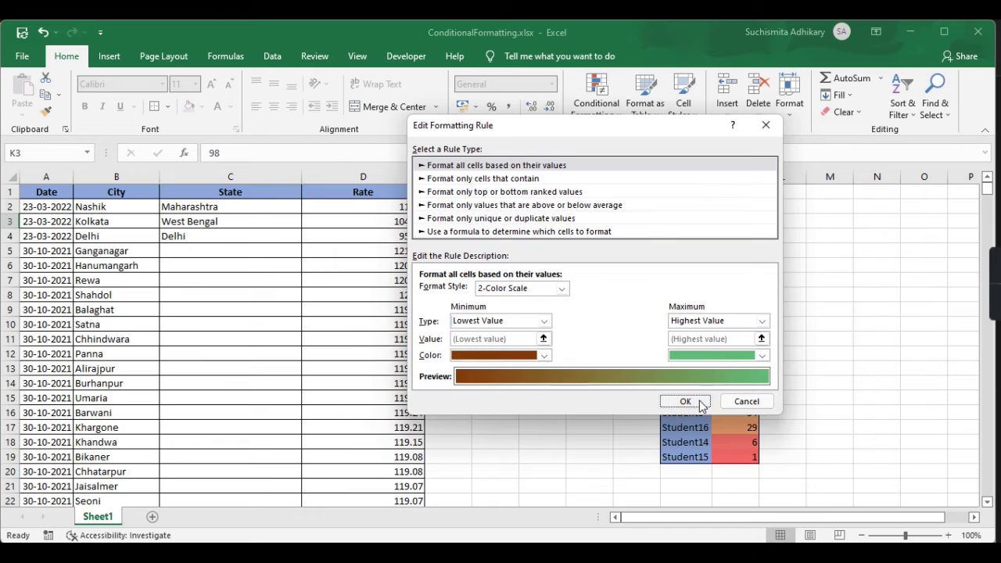
click(670, 361)
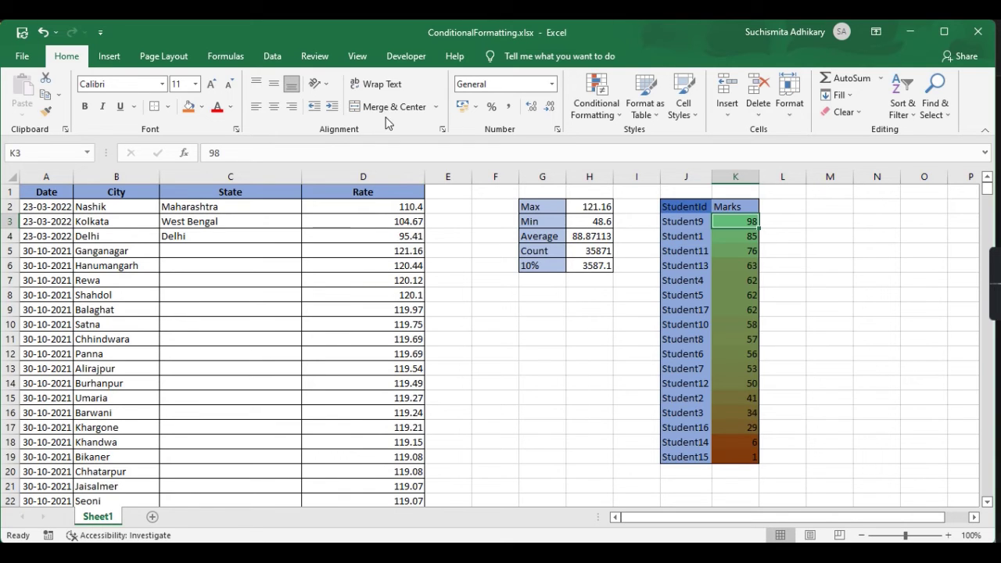
- Review the existing conditional formatting rules, then select the StudentId and Marks list J2:K19
click(610, 108)
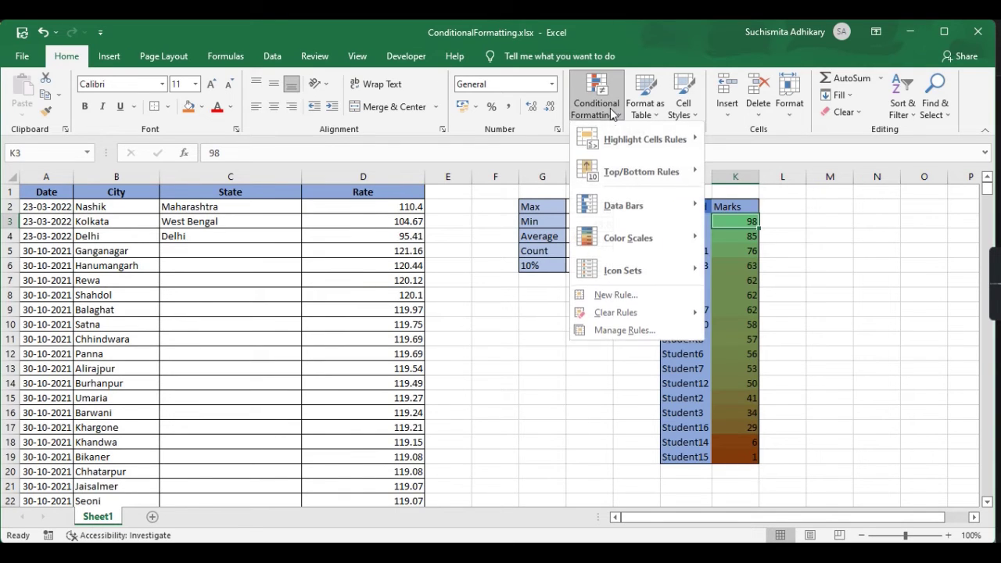
click(625, 330)
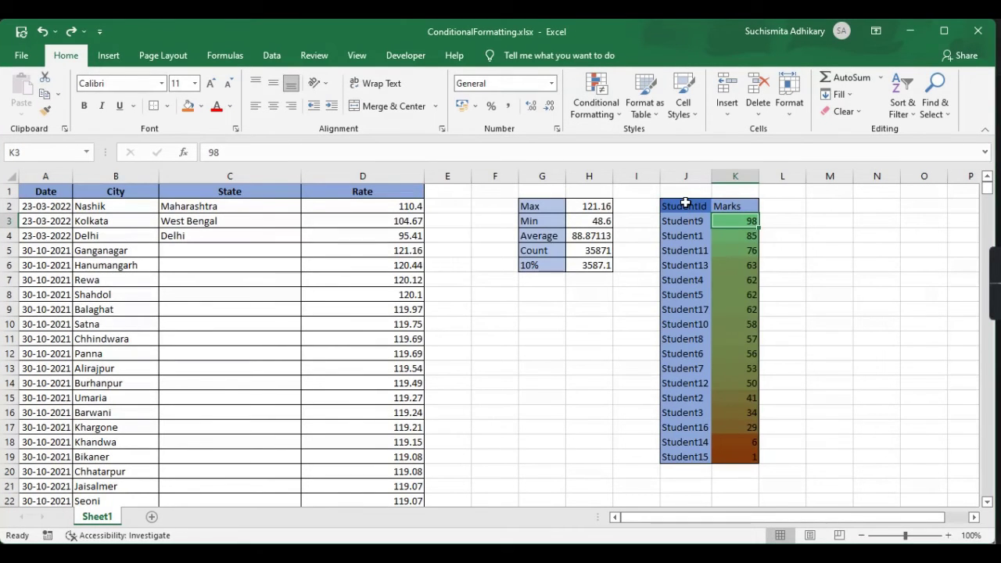
click(685, 203)
drag(685, 203, 740, 453)
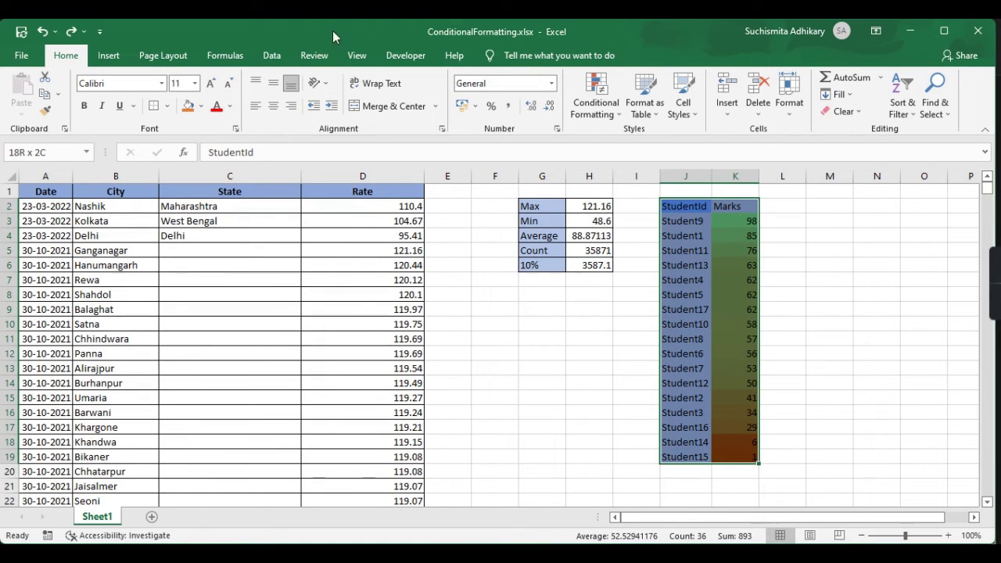
- Sort the list by StudentId in Z to A order
click(285, 53)
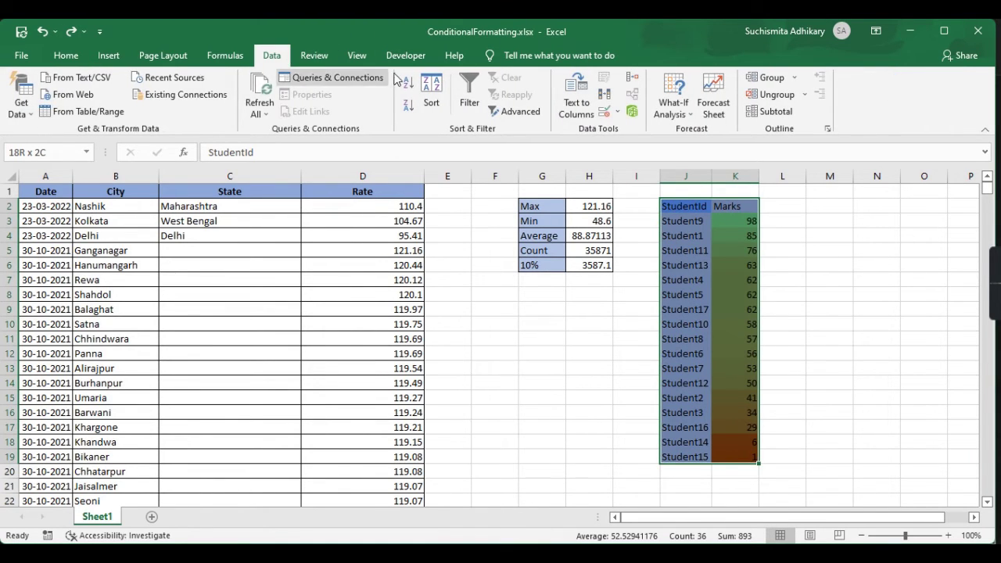
click(435, 97)
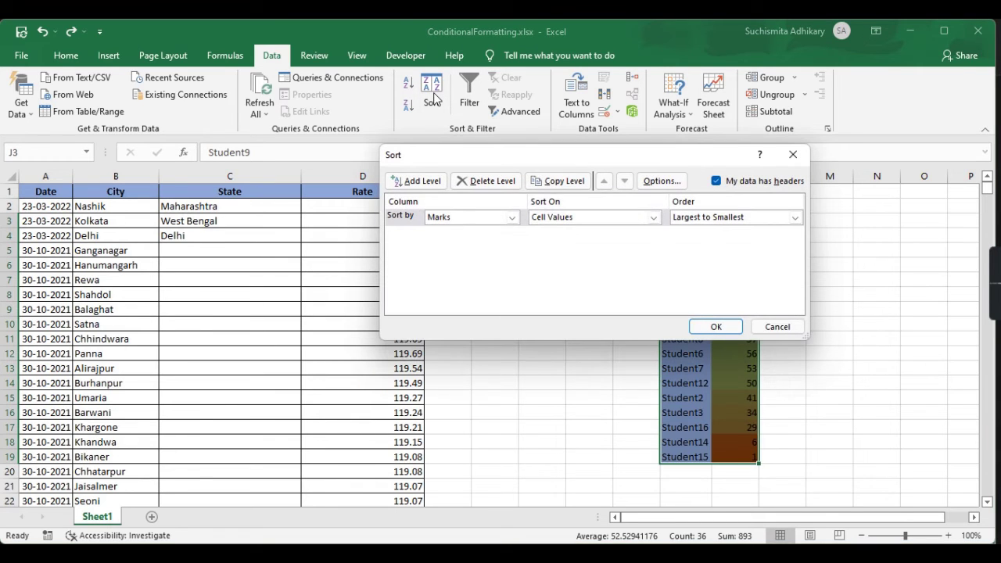
click(512, 218)
click(479, 226)
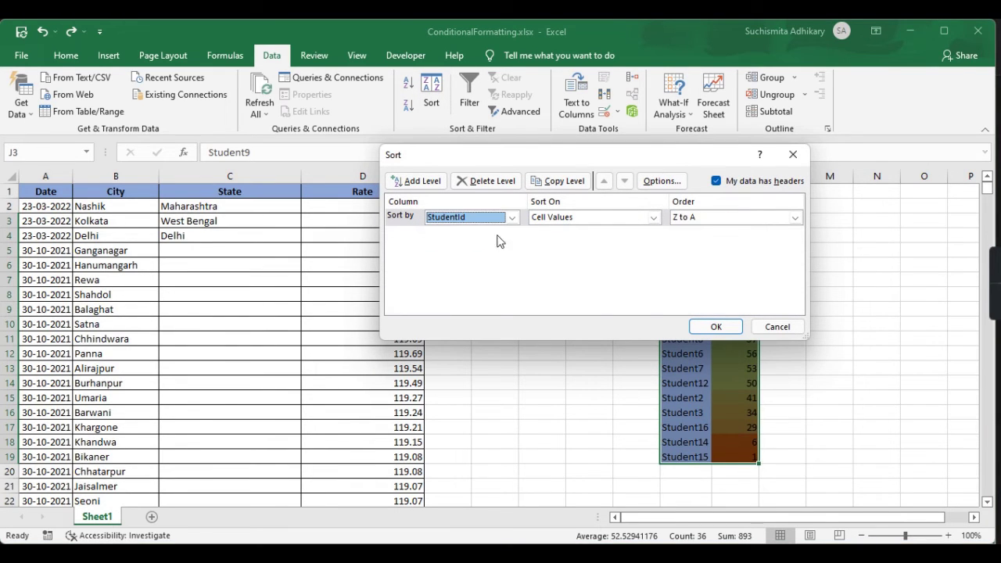
click(713, 326)
click(867, 238)
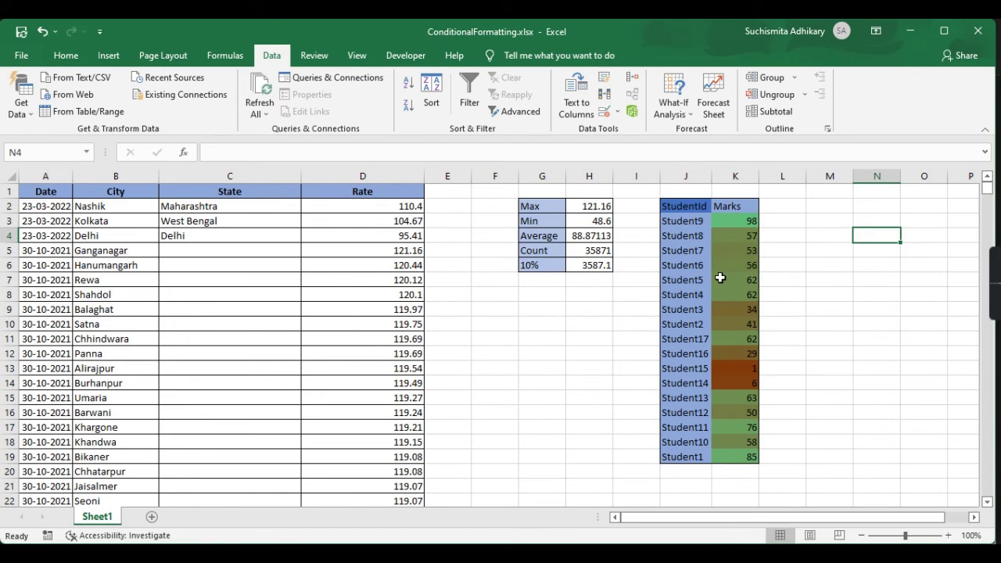
- Check the Marks values 98 and 1, then select the Rate column from D2 (110.4) down to row 35872
click(737, 221)
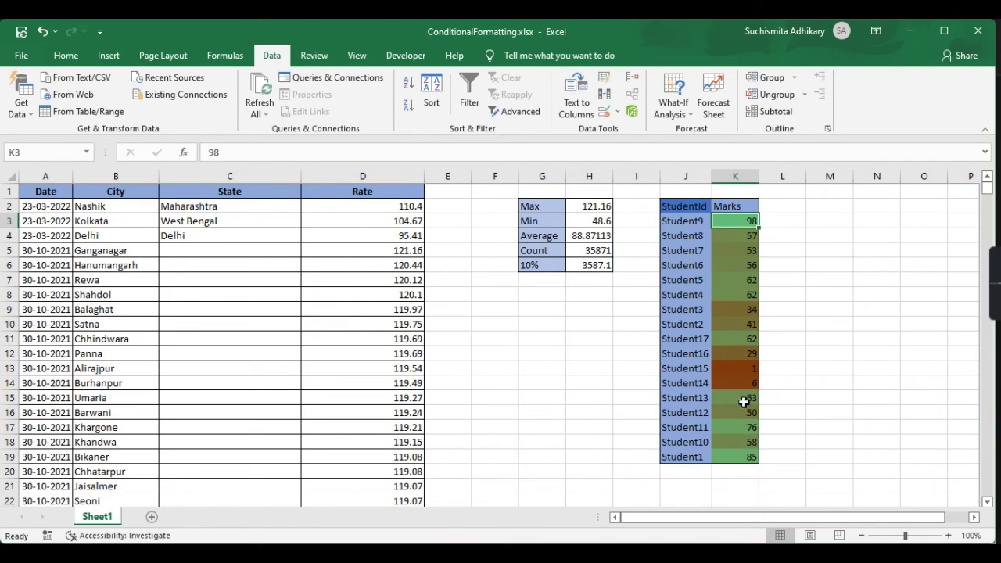
click(737, 369)
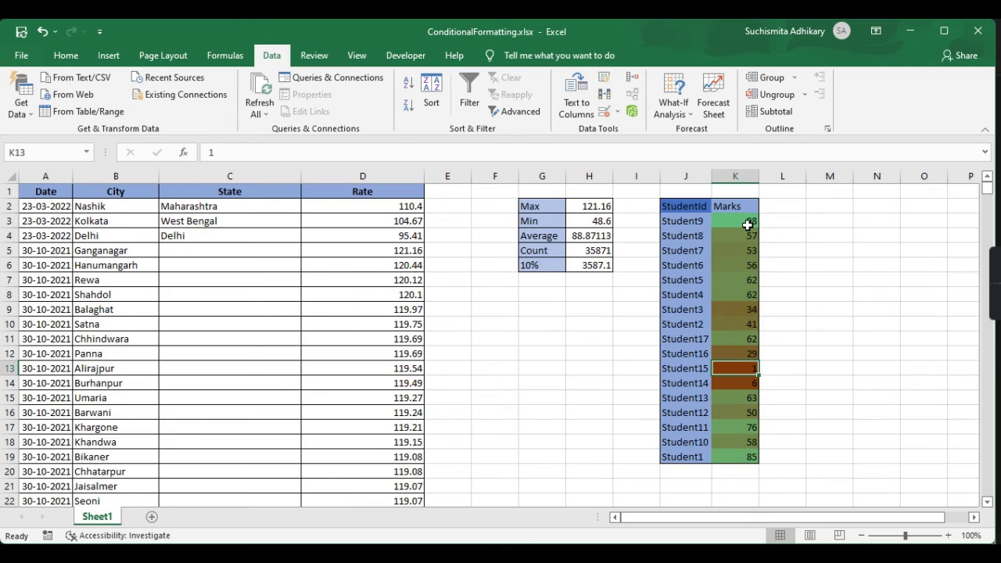
drag(746, 223, 746, 457)
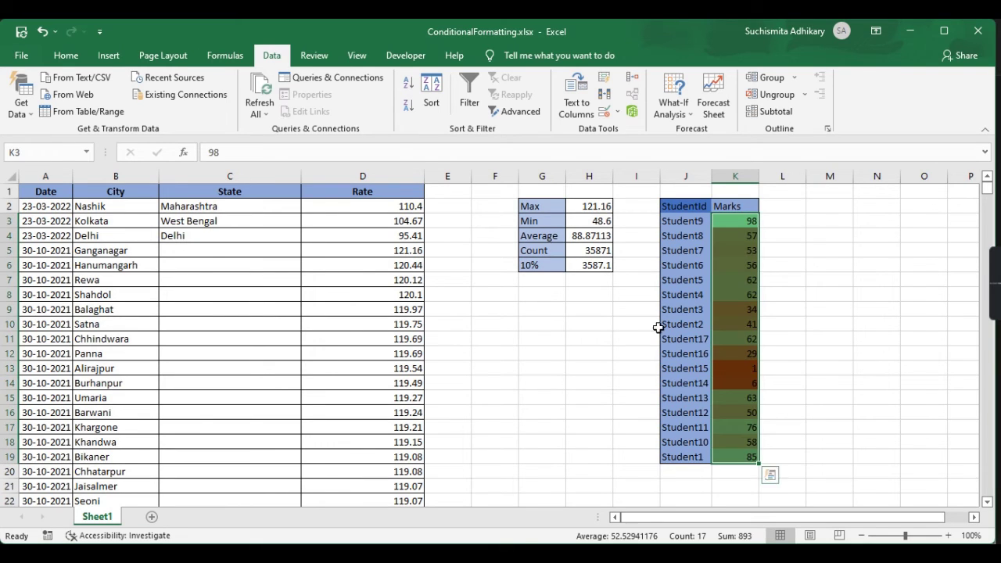
click(488, 369)
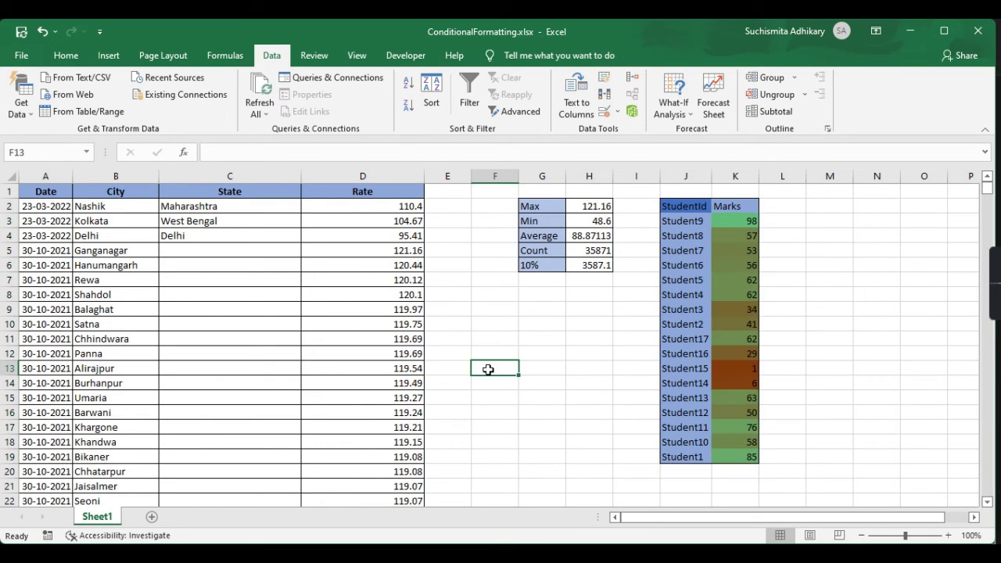
click(398, 208)
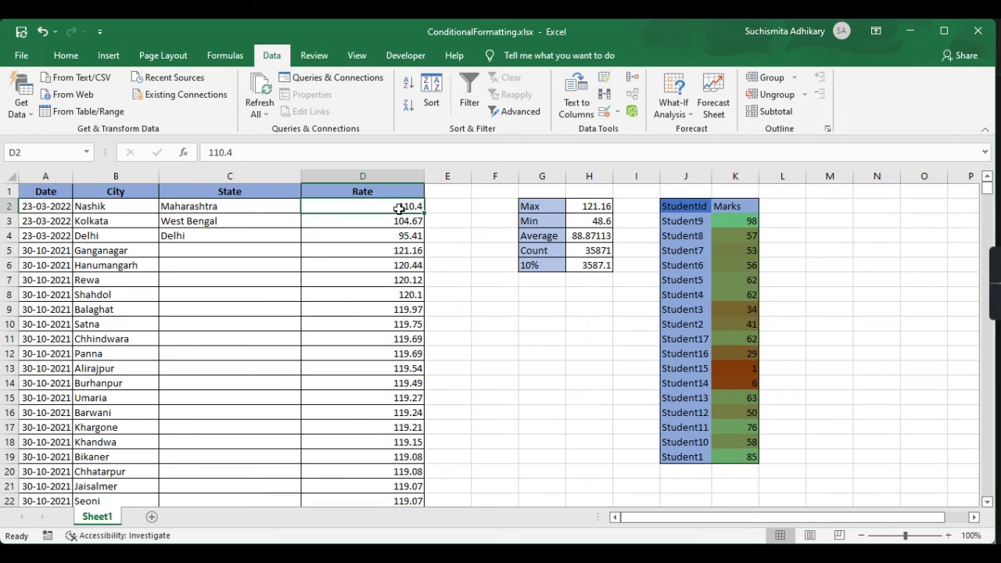
key(ctrl+shift+Down)
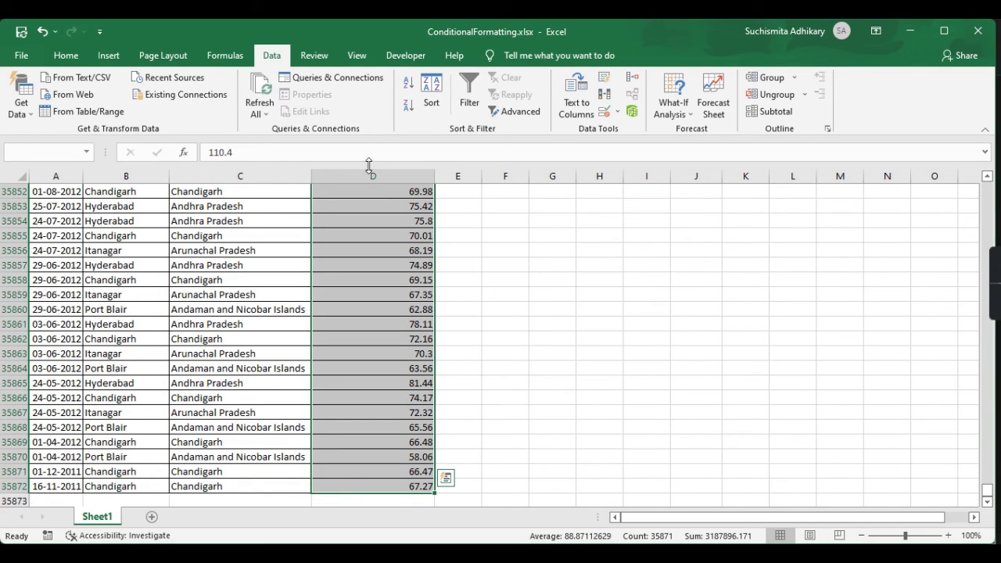
- Apply the Red - Yellow - Green Color Scale to the selected Rate values
click(67, 56)
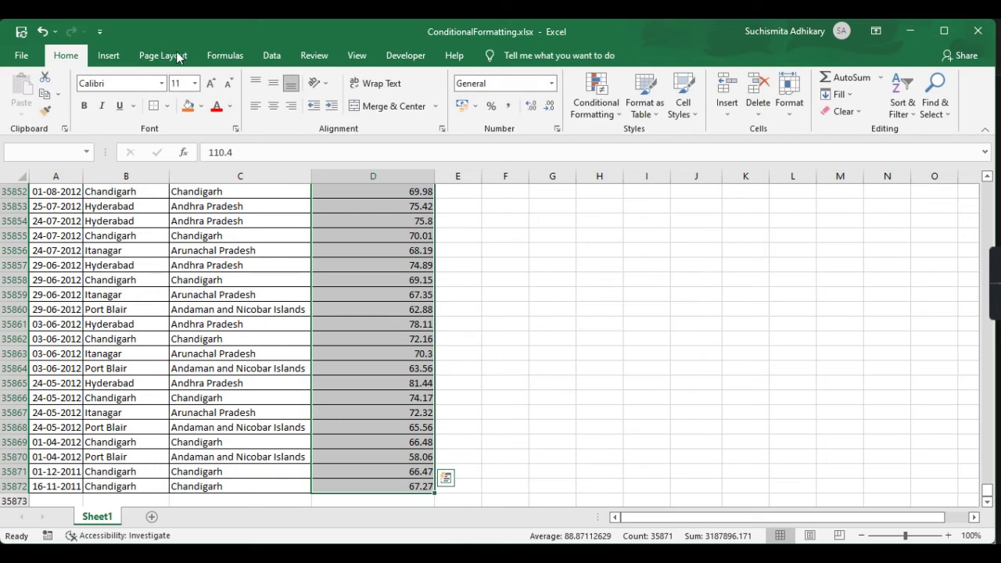
click(600, 95)
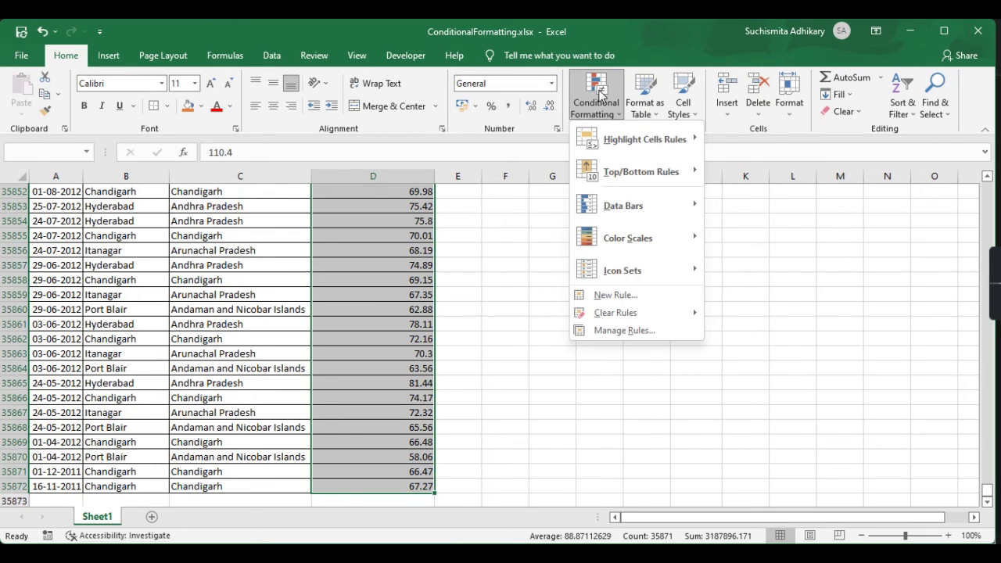
mouse_move(682, 247)
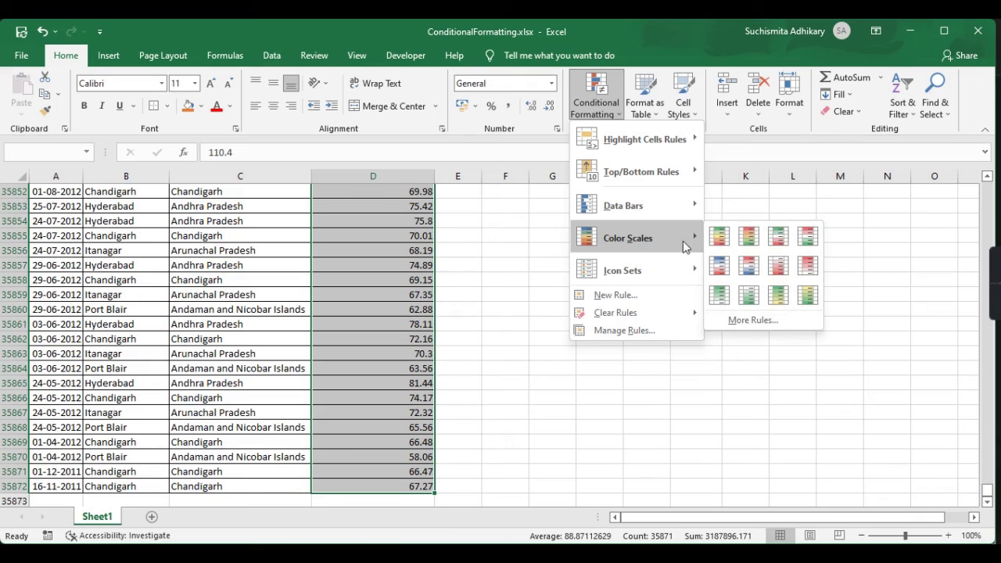
click(749, 243)
- Inspect the shaded Rate values, such as 104.67 and 95.41 near the top of the column
scroll(541, 312, up, 20)
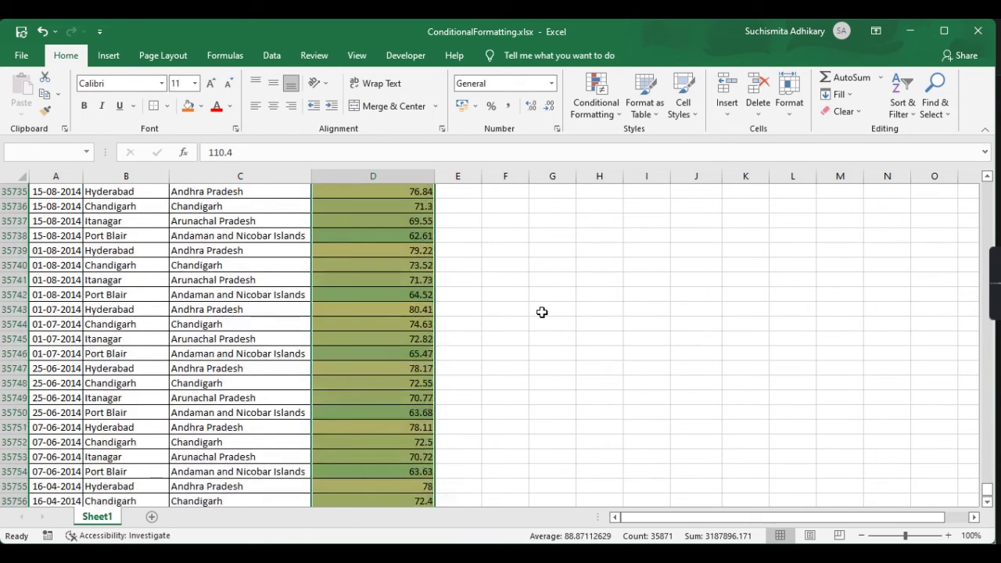
scroll(541, 312, up, 20)
click(369, 339)
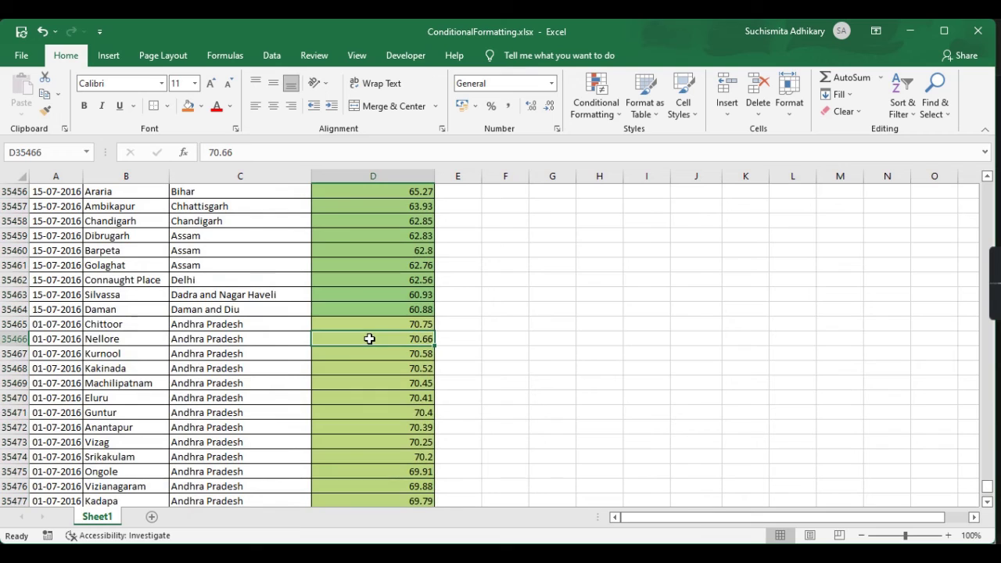
key(ctrl+Up)
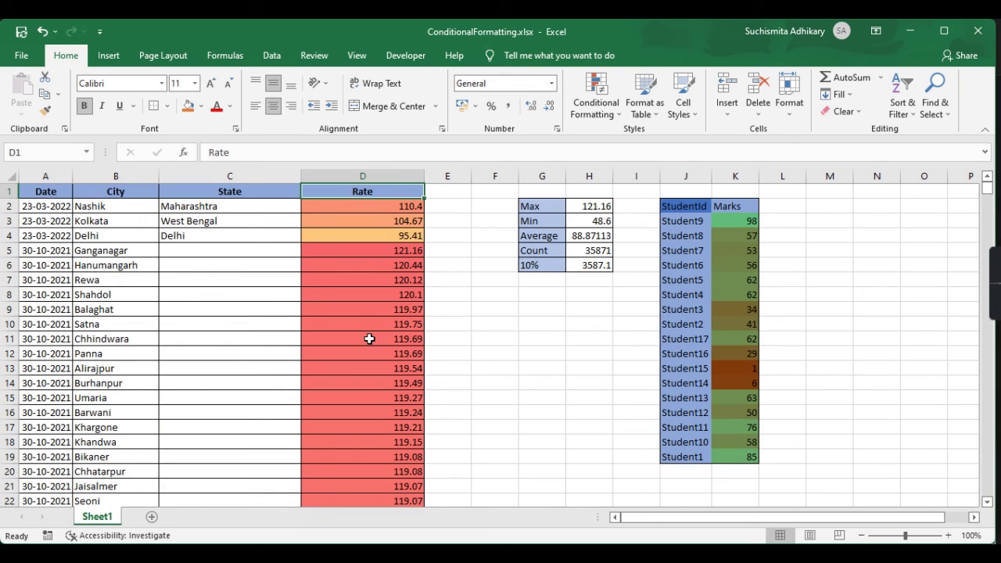
key(Down)
key(Down)
key(Down)
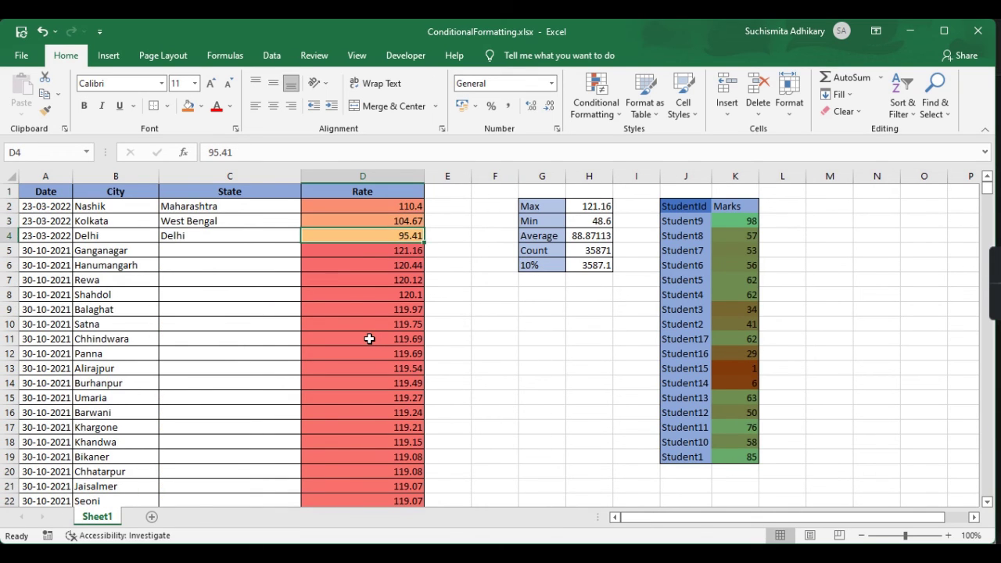
key(Down)
key(Down)
key(Down)
key(Down)
key(Down)
key(Down)
key(Down)
key(Down)
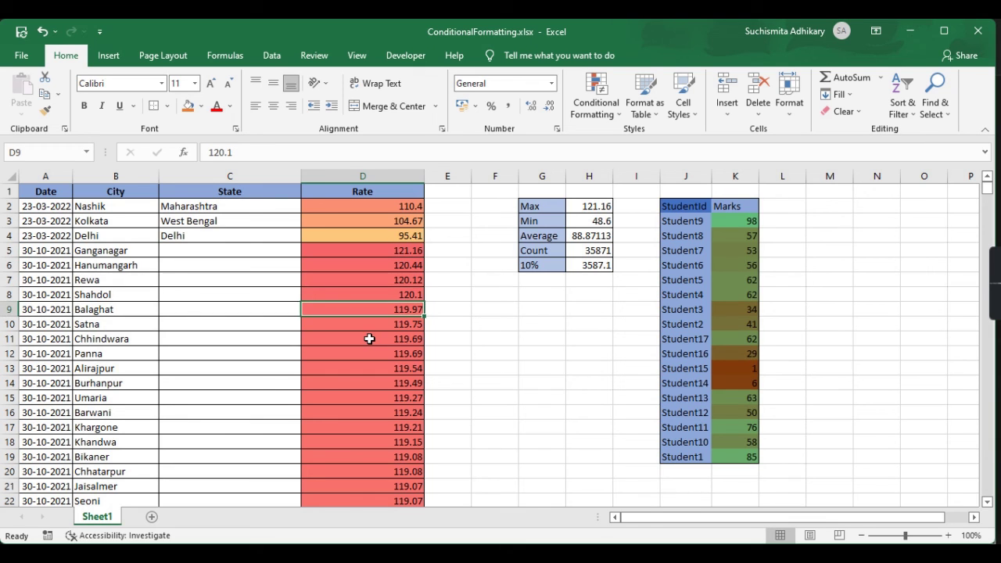
drag(987, 188, 996, 491)
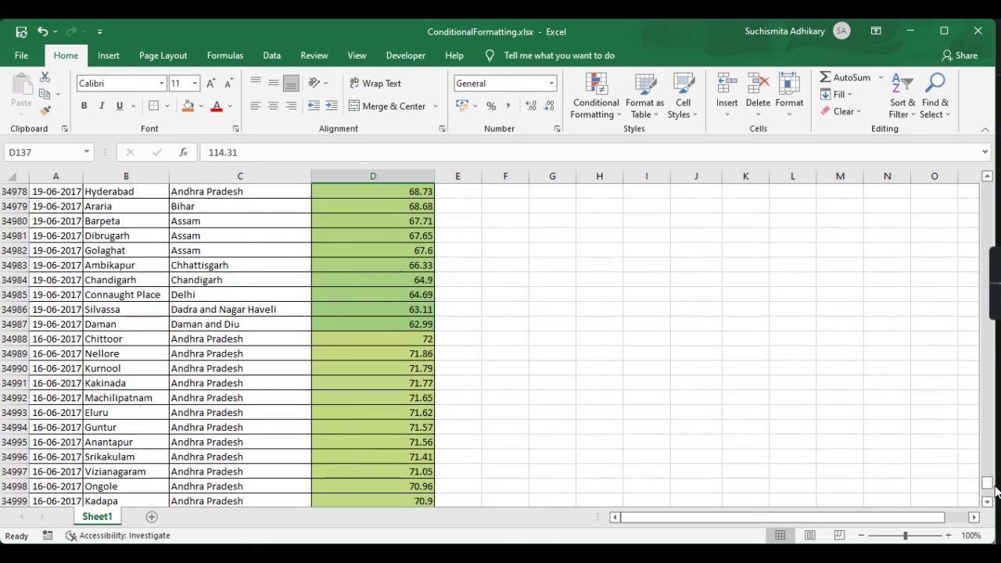